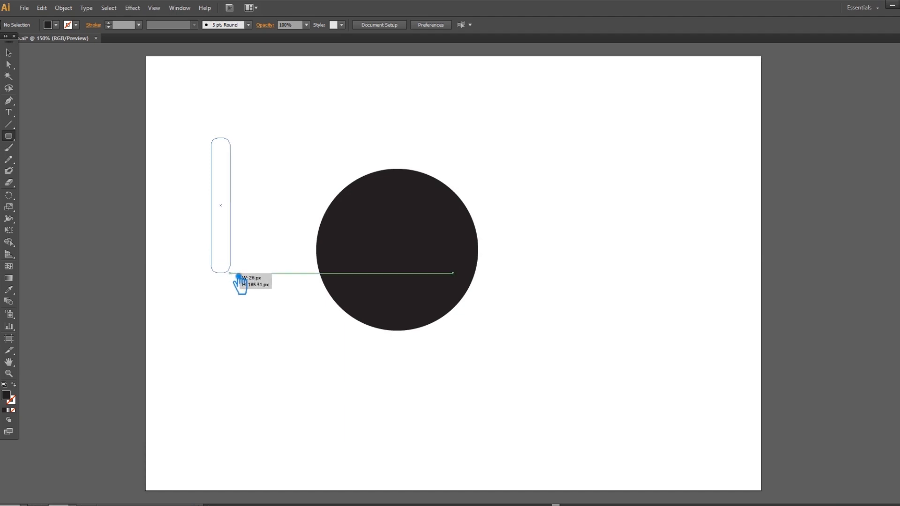
Step: Undo the freehand rounded bar and create a 26 × 185.3066 px rounded rectangle with a 15 px corner radius
key(ctrl+z)
click(210, 187)
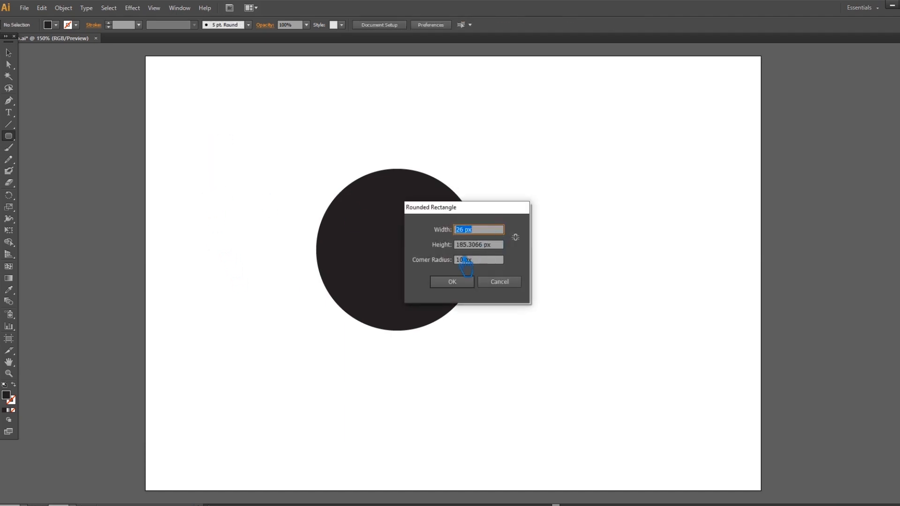
double_click(467, 261)
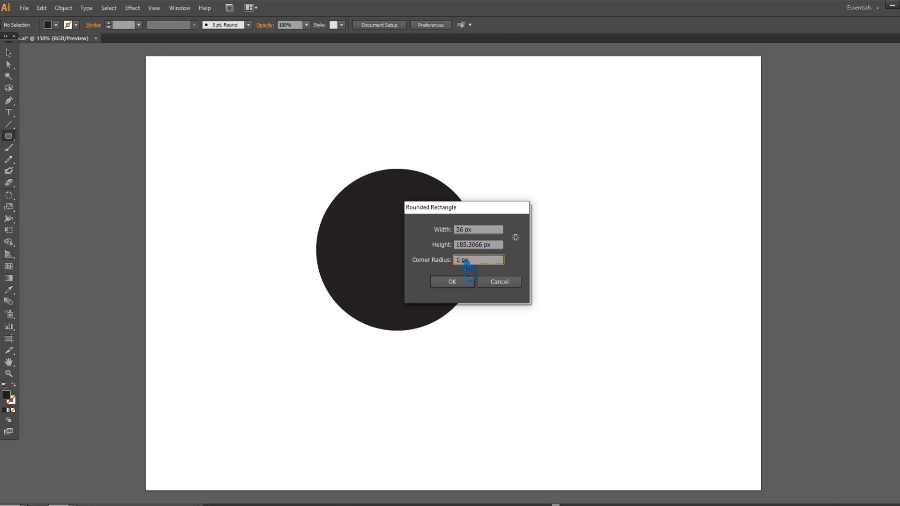
text(15)
click(468, 281)
click(17, 53)
click(236, 147)
click(216, 246)
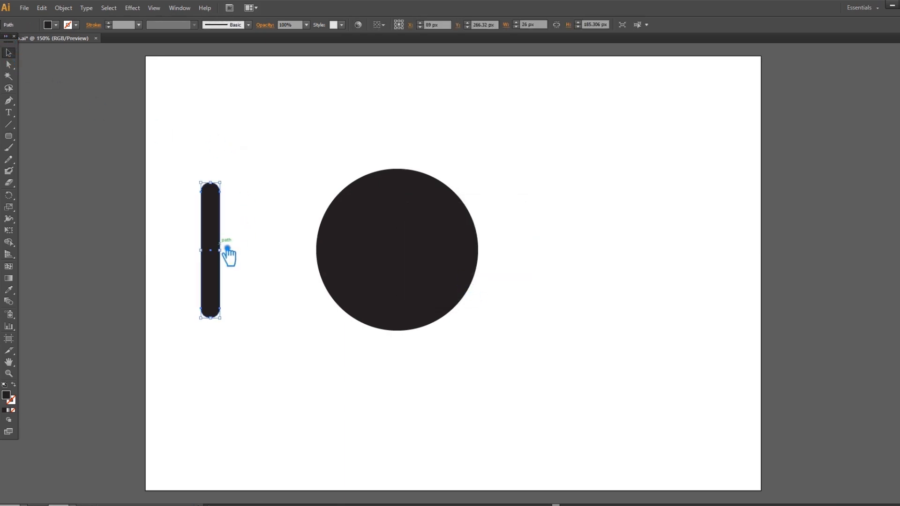
Step: Delete that bar and draw a taller vertical rounded bar about 30 × 218 px beside the black circle
key(Delete)
click(11, 139)
mouse_move(190, 150)
mouse_down()
mouse_move(220, 257)
mouse_move(221, 314)
mouse_up()
click(9, 53)
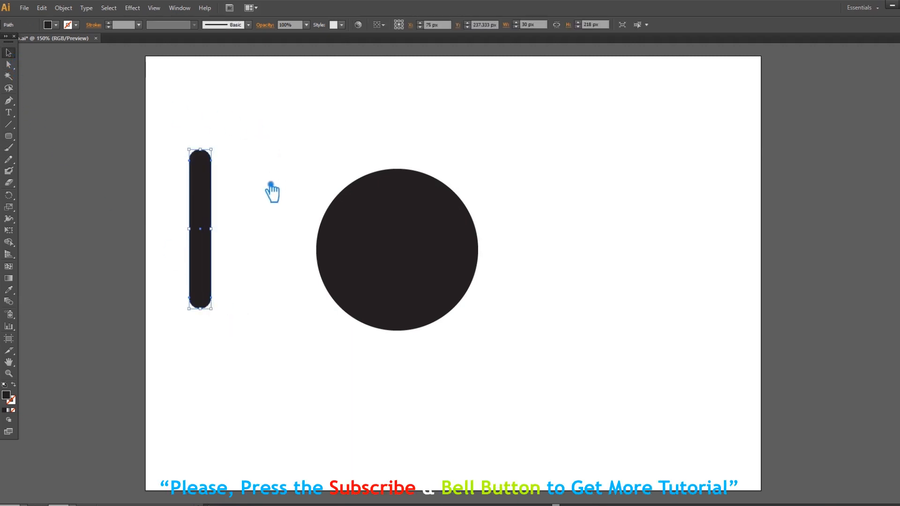
click(263, 235)
Step: Draw a circle about 120 px across near the bar's upper end and swap its fill and stroke colours
click(14, 138)
drag(16, 141, 59, 164)
mouse_move(240, 126)
mouse_down()
mouse_move(312, 183)
mouse_move(295, 167)
mouse_up()
click(14, 385)
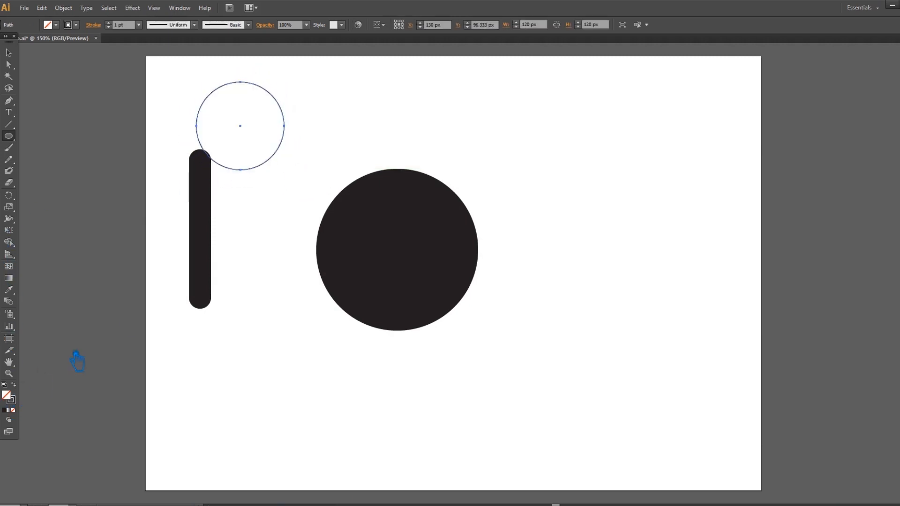
Step: Increase the new circle's stroke weight to 31 pt
scroll(118, 27, up, 8)
scroll(119, 26, up, 12)
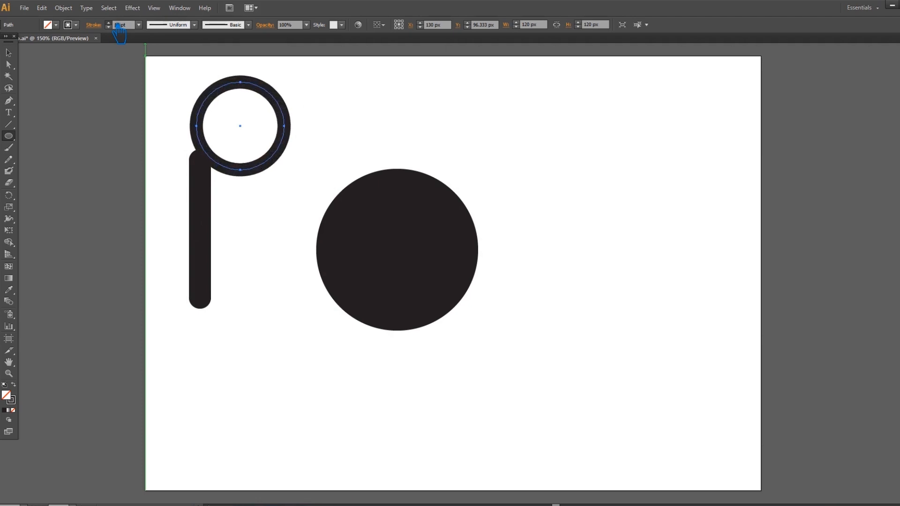
scroll(119, 27, up, 5)
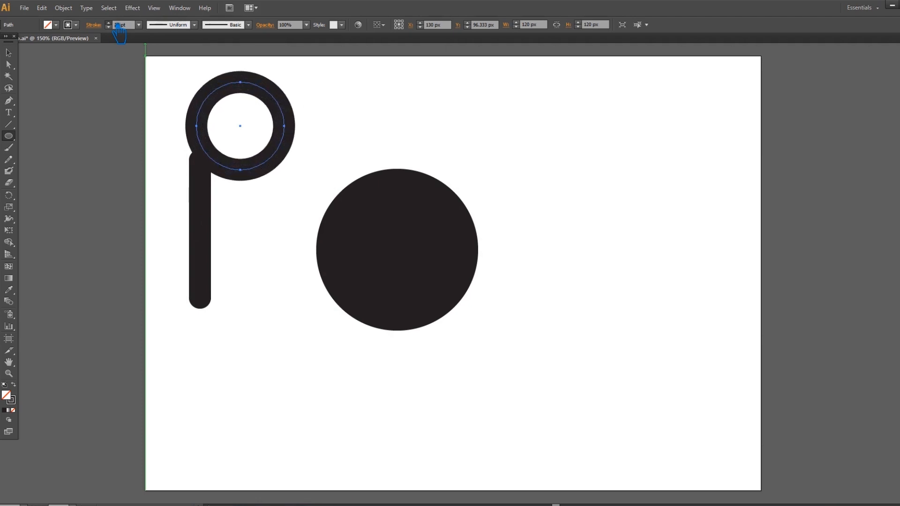
Step: Move the ring down against the upper part of the bar and nudge it 6 px right to form a letter p
click(8, 52)
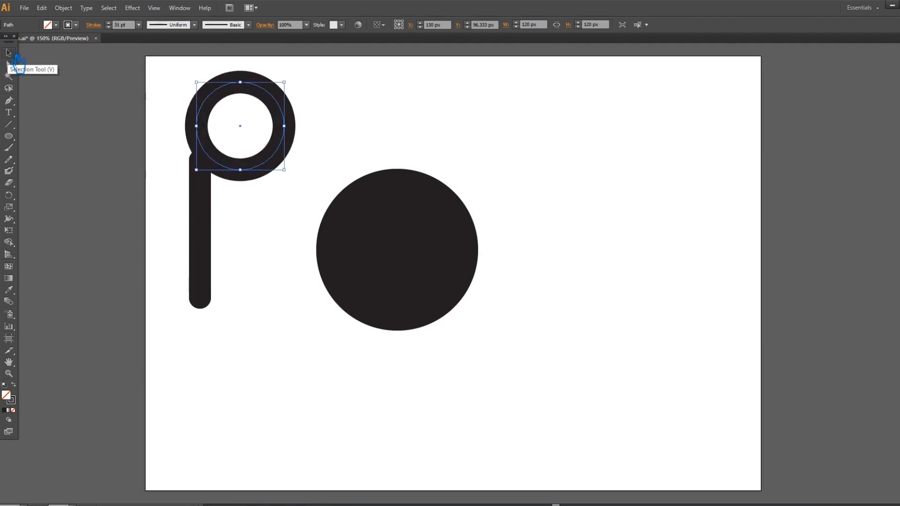
click(222, 110)
mouse_move(255, 93)
mouse_down()
mouse_move(256, 170)
mouse_move(256, 161)
mouse_up()
key(Right)
key(Right)
key(Right)
key(Right)
key(Right)
key(Right)
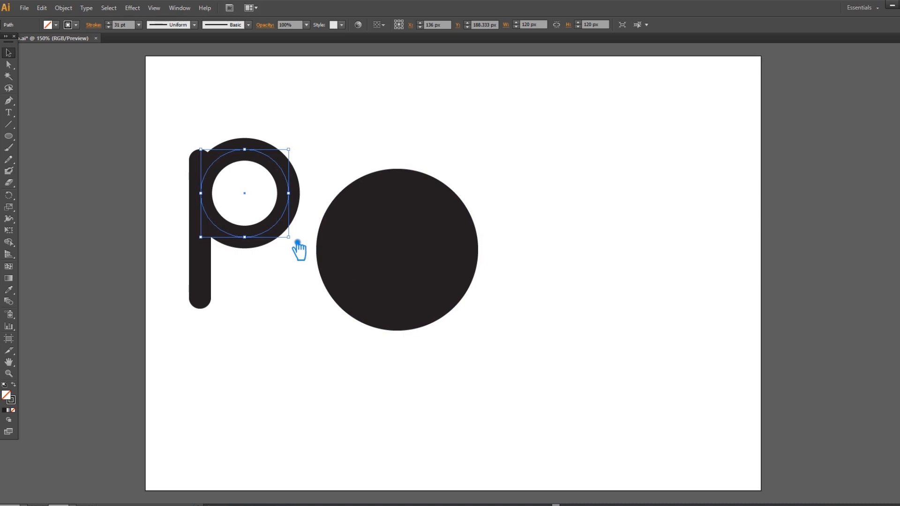
Step: Fine-tune the ring's position against the bar to X 136 px, Y 193.333 px
key(Up)
key(Up)
key(Up)
key(Up)
key(Up)
key(Up)
key(Up)
key(Up)
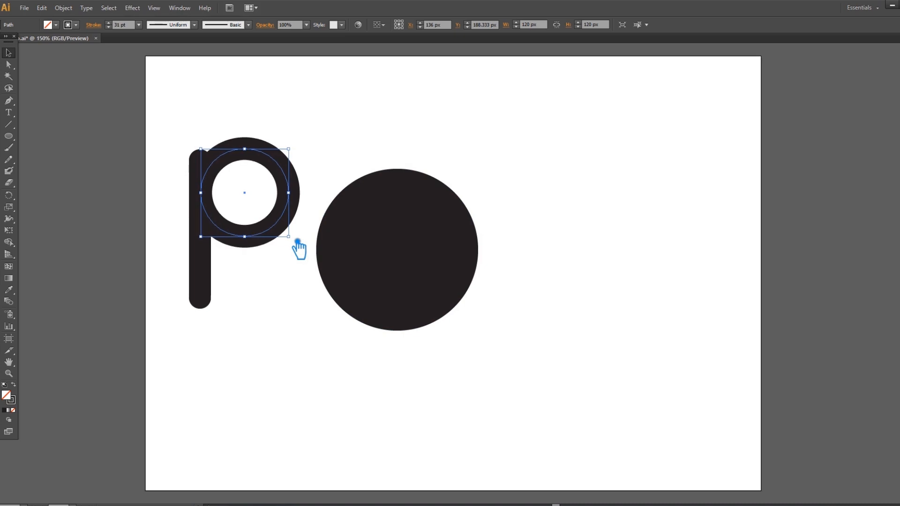
key(Up)
key(Up)
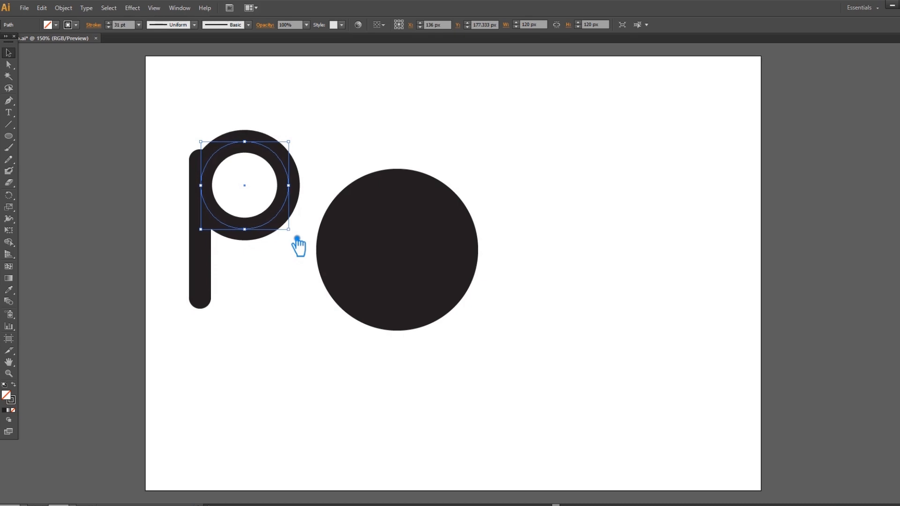
key(Left)
key(Left)
key(Left)
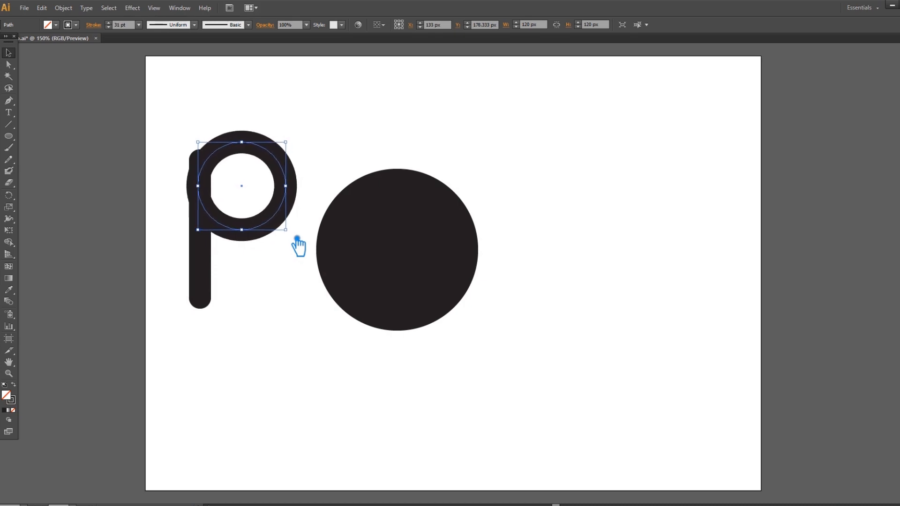
key(Right)
key(Right)
key(Right)
key(Right)
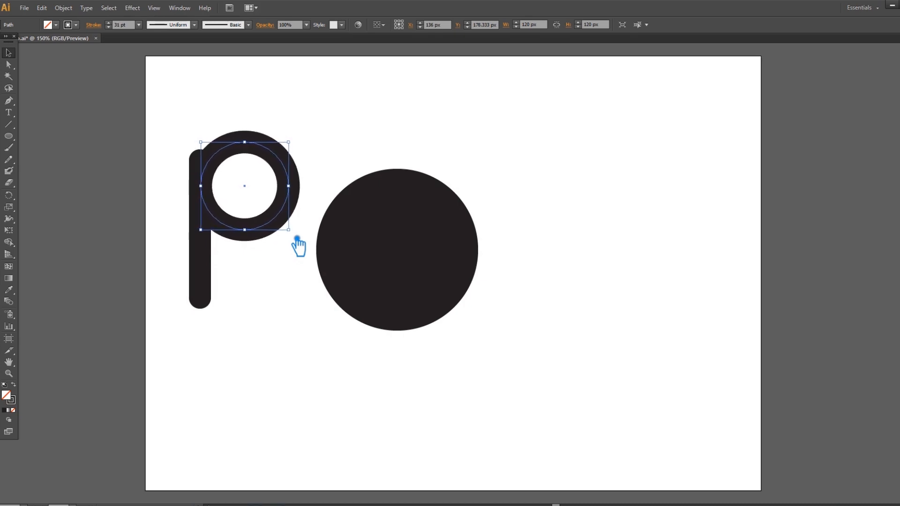
key(Down)
key(Down)
key(Down)
key(Down)
key(Down)
key(Down)
key(Down)
key(Down)
key(Down)
key(Down)
key(Down)
key(Down)
key(Down)
key(Down)
key(Down)
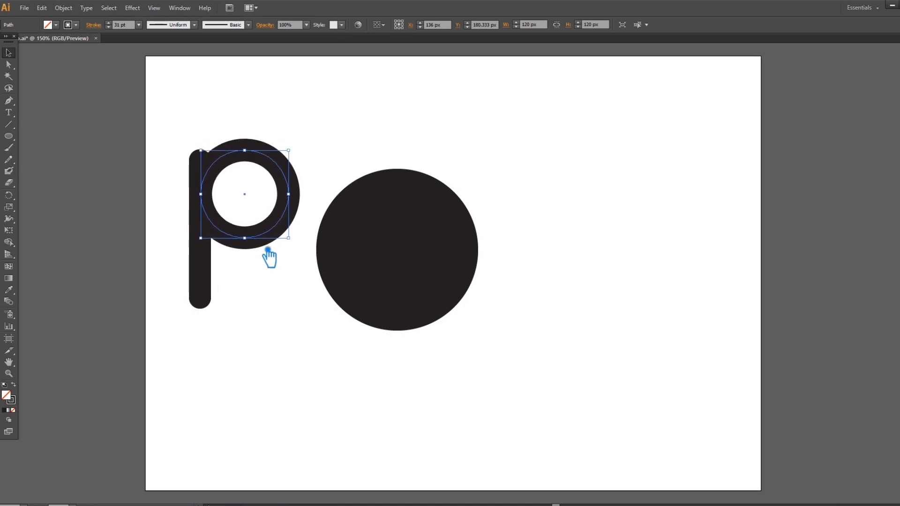
click(276, 291)
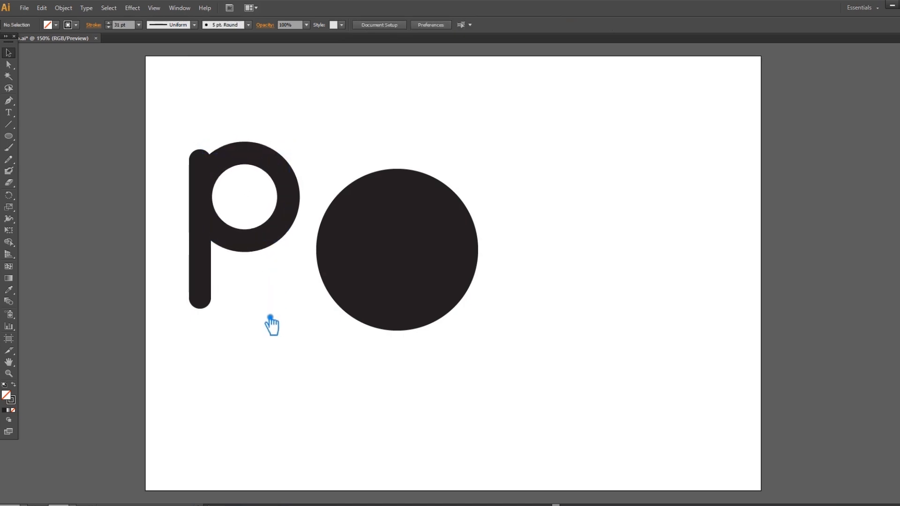
Step: Adjust the ring's stroke weight to 30 pt
click(247, 248)
scroll(119, 29, down, 2)
scroll(118, 29, down, 2)
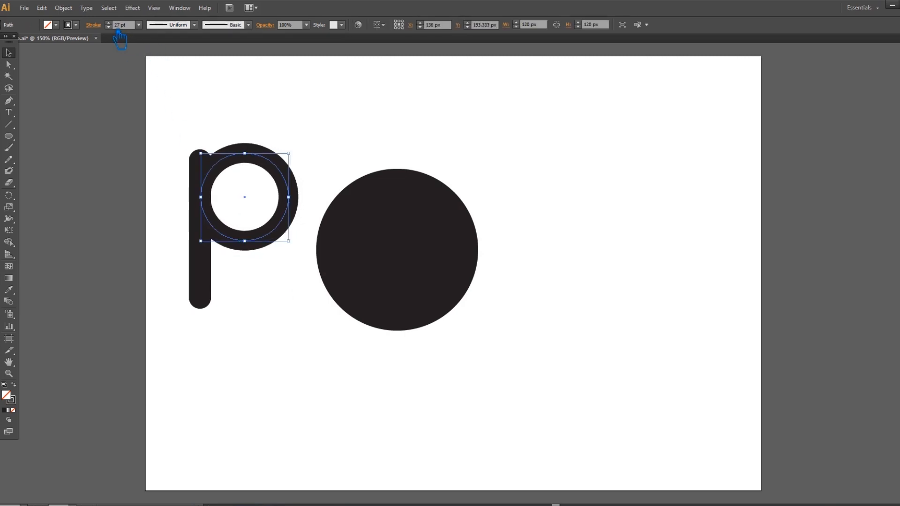
click(314, 88)
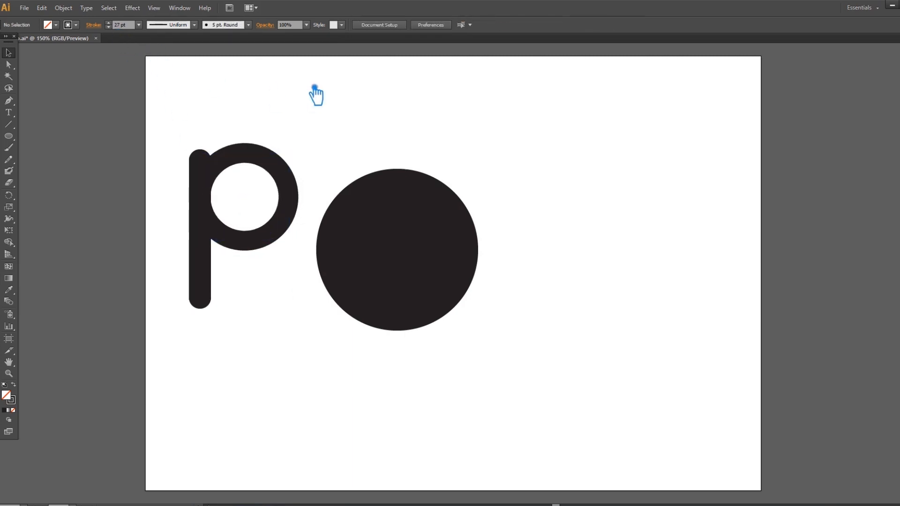
click(297, 211)
scroll(119, 29, up, 1)
click(140, 81)
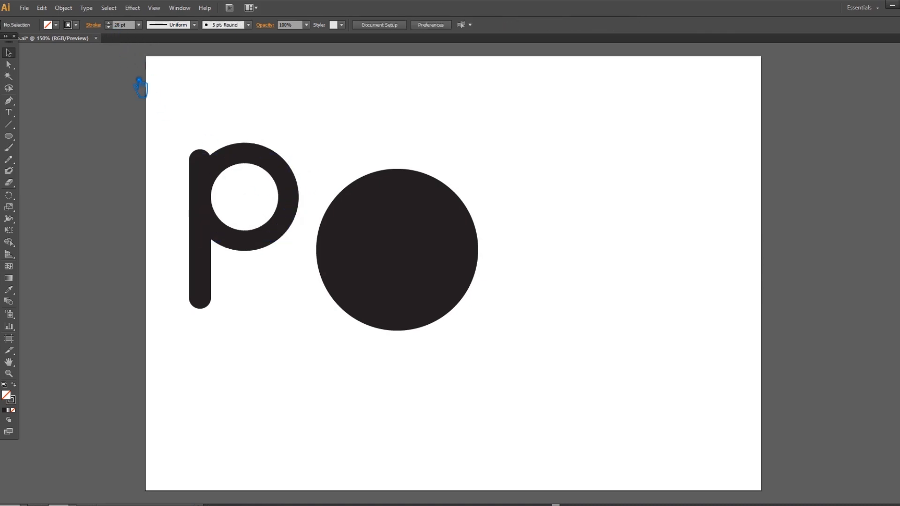
click(276, 164)
scroll(118, 30, up, 2)
click(225, 72)
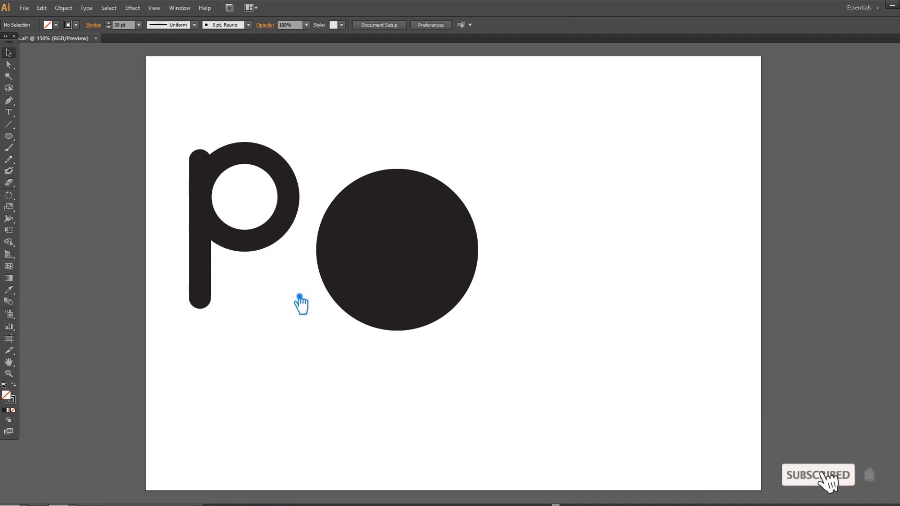
Step: Expand the ring's fill and stroke into a filled shape
drag(273, 335, 183, 137)
click(234, 134)
click(271, 164)
click(63, 8)
mouse_move(111, 208)
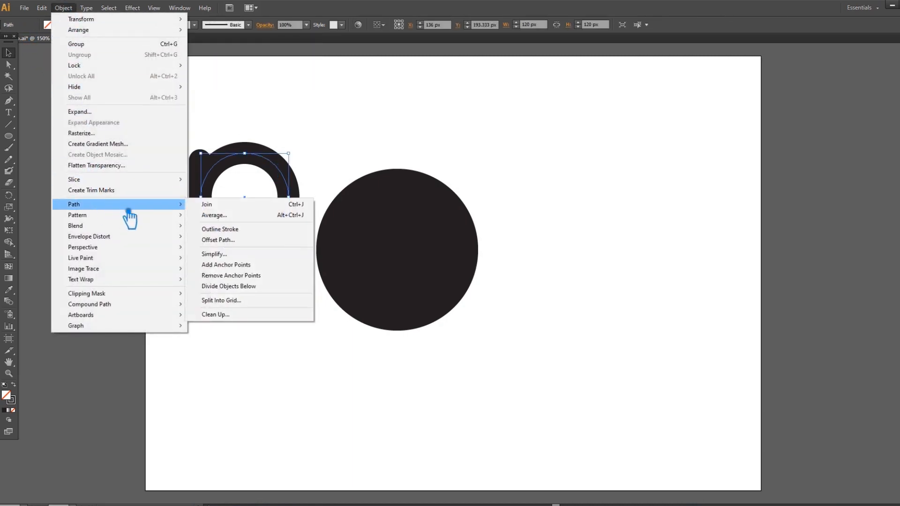
click(94, 112)
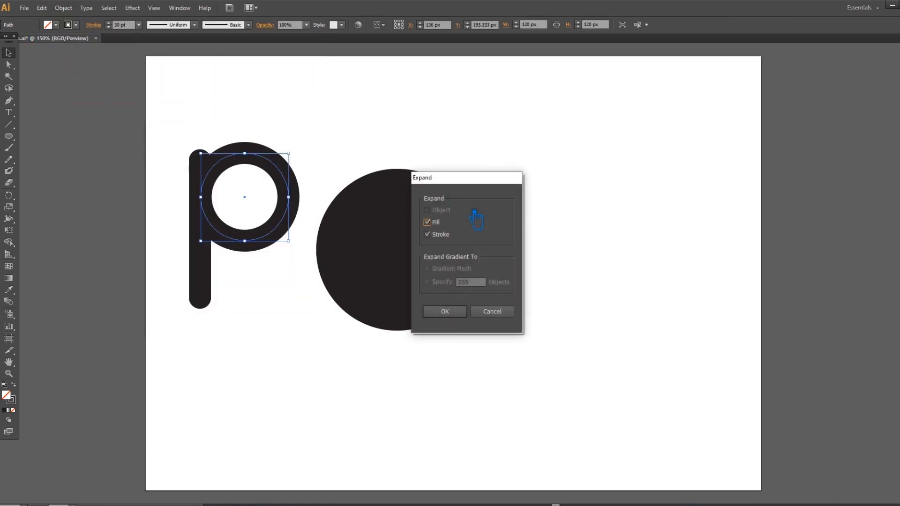
click(457, 311)
click(536, 258)
Step: Unite the bar and the expanded ring into a single p shape with Pathfinder
drag(267, 324, 160, 127)
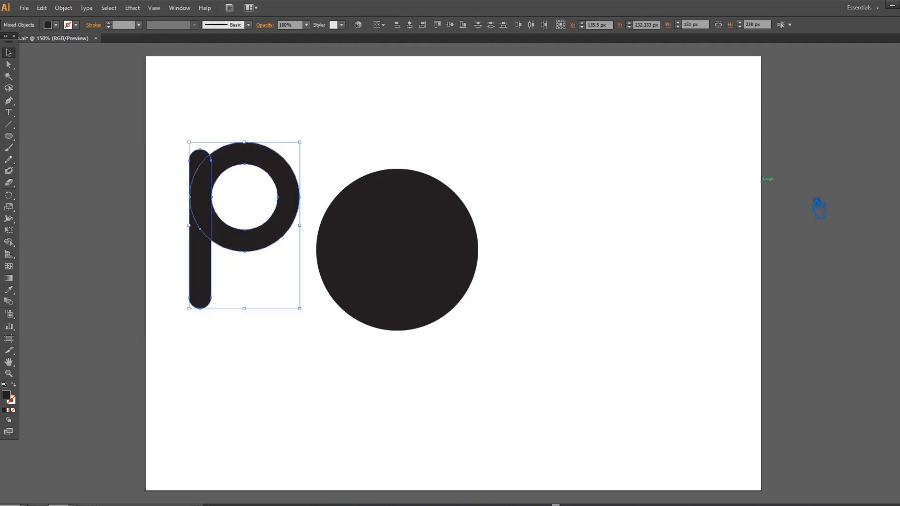
key(shift+ctrl+F9)
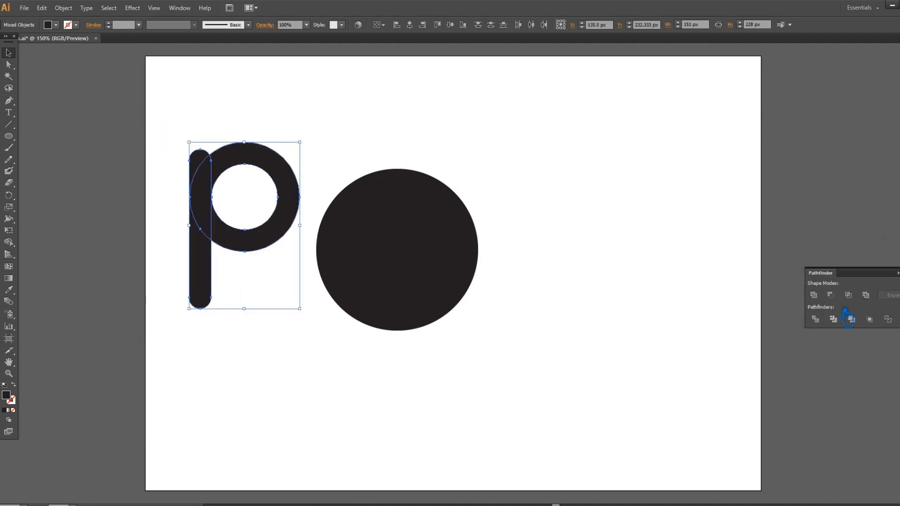
click(819, 297)
click(769, 235)
Step: Place the p shape over the black circle and scale it down to about 146 × 221 px
drag(230, 224, 381, 247)
drag(471, 341, 469, 335)
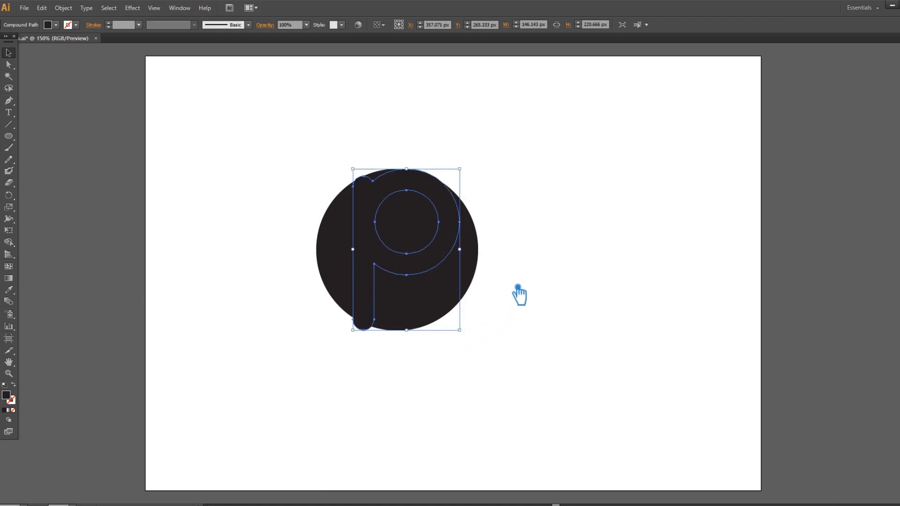
drag(506, 360, 302, 160)
click(519, 173)
Step: Recolour the p shape by sampling the dark grey outside the artboard with the Eyedropper
click(443, 218)
click(10, 290)
click(82, 284)
click(8, 53)
click(483, 242)
Step: Align the p shape and the black circle on their horizontal and vertical centres
drag(533, 348, 304, 185)
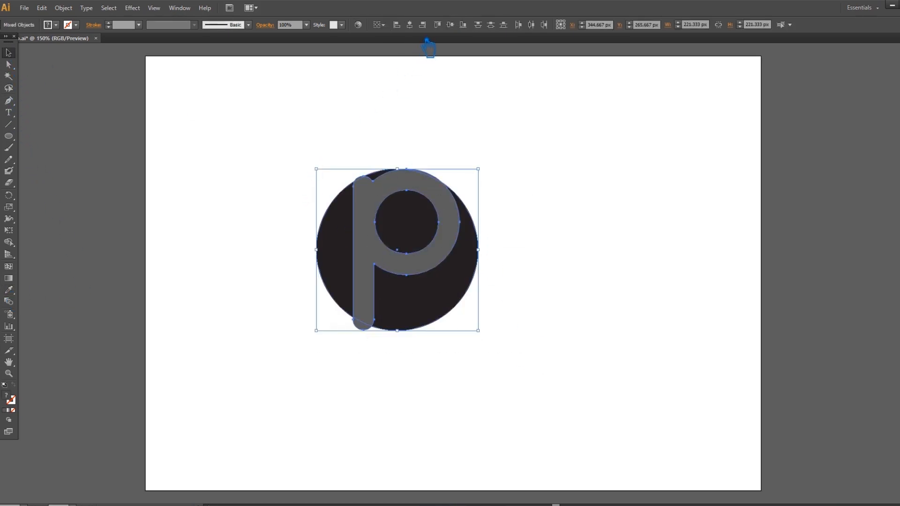
click(410, 25)
click(462, 25)
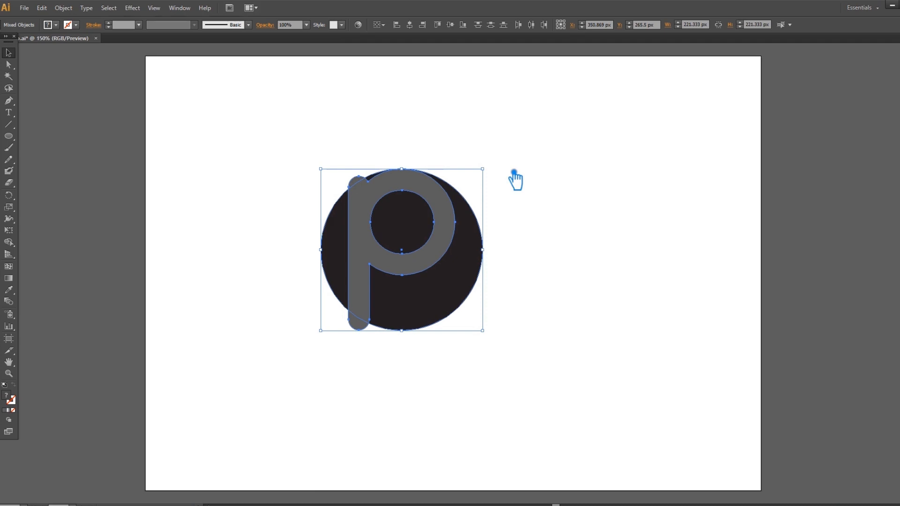
click(536, 189)
Step: Move the p down so its stem extends below the circle, and enlarge it proportionally to about 162 px wide
drag(433, 271, 431, 293)
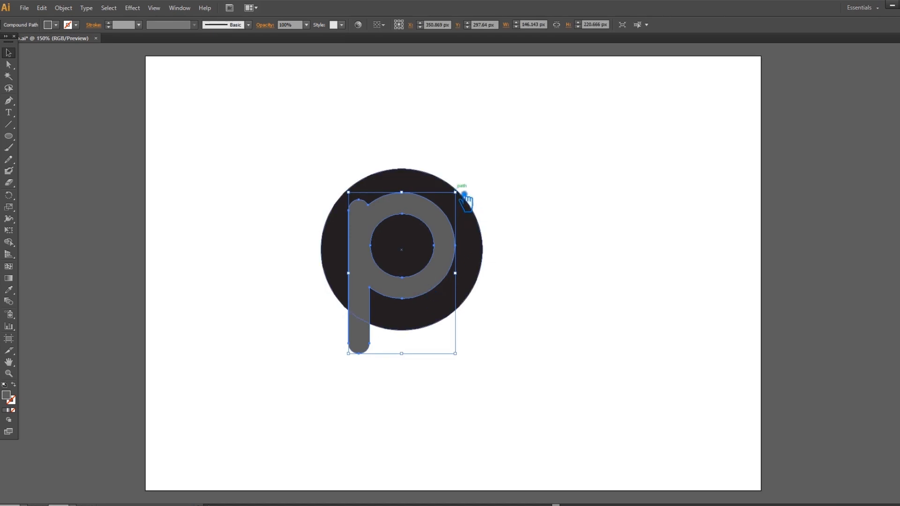
drag(464, 197, 479, 179)
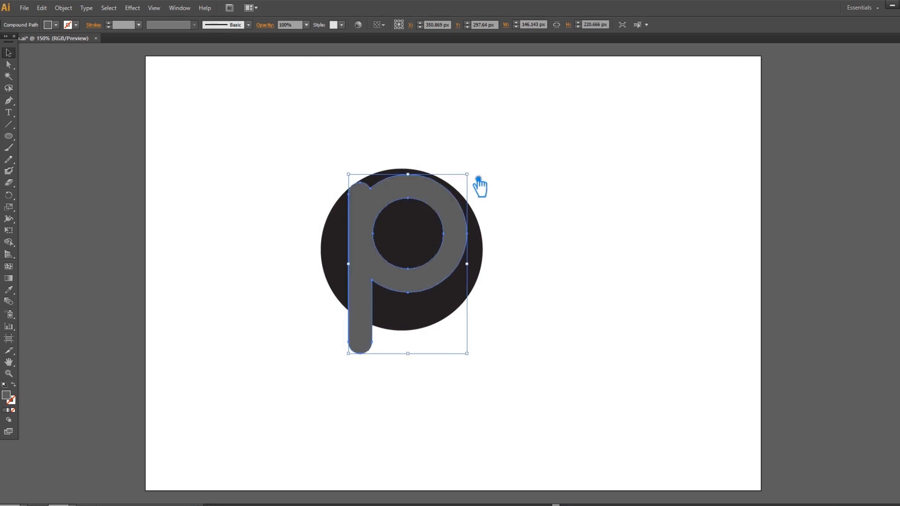
click(514, 153)
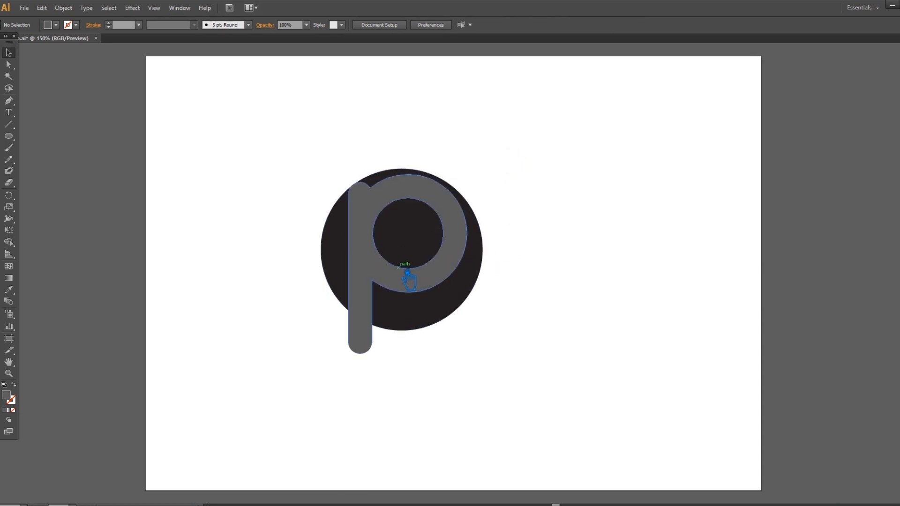
Step: Divide the overlapping p shape and circle into separate pieces with Pathfinder
drag(511, 358, 291, 97)
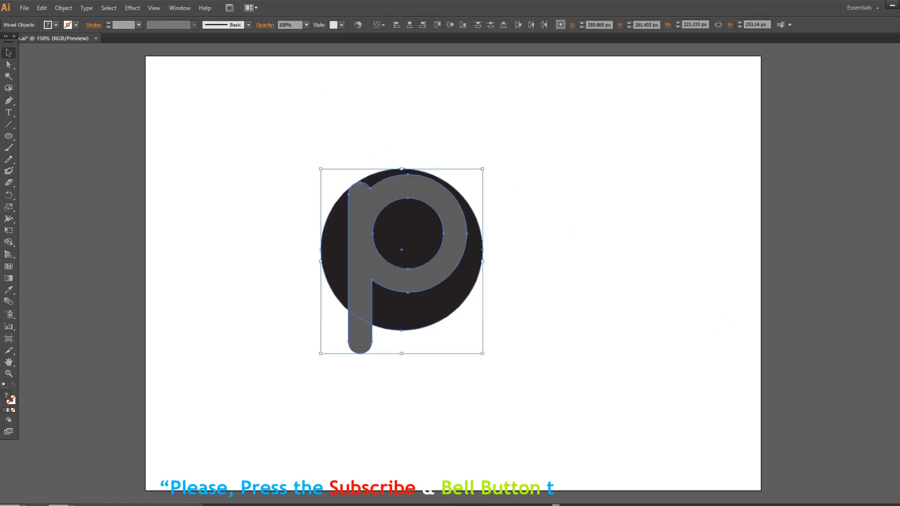
key(ctrl+shift+F9)
click(821, 323)
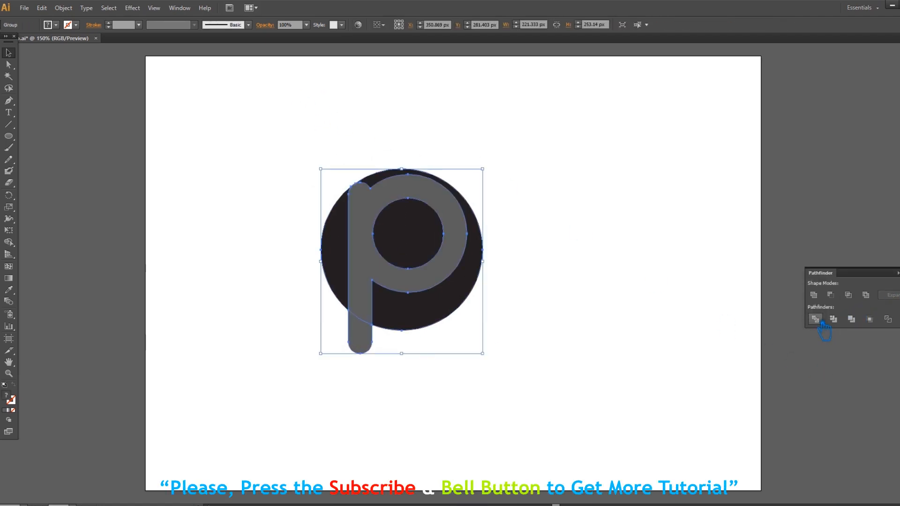
click(722, 253)
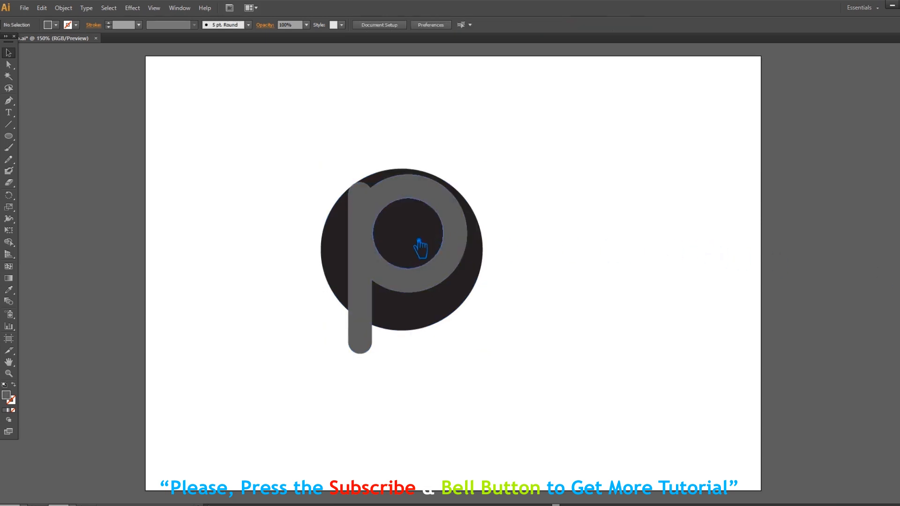
Step: Ungroup the divided p and circle pieces
click(375, 241)
right_click(351, 238)
click(375, 289)
click(584, 251)
Step: Try to delete the dark circle inside the p's bowl
click(442, 243)
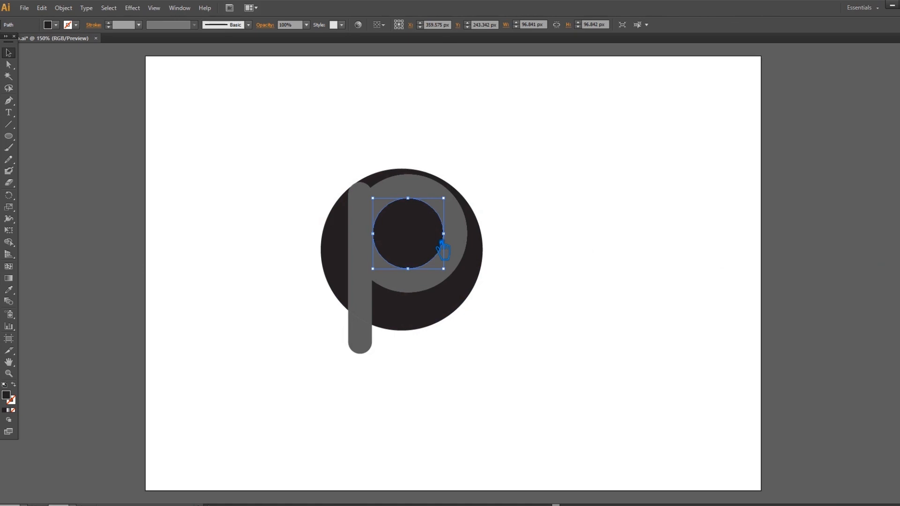
key(Delete)
key(ctrl+z)
click(586, 248)
Step: Delete the grey p piece that lies inside the black circle, keeping the stem's protruding end
click(461, 258)
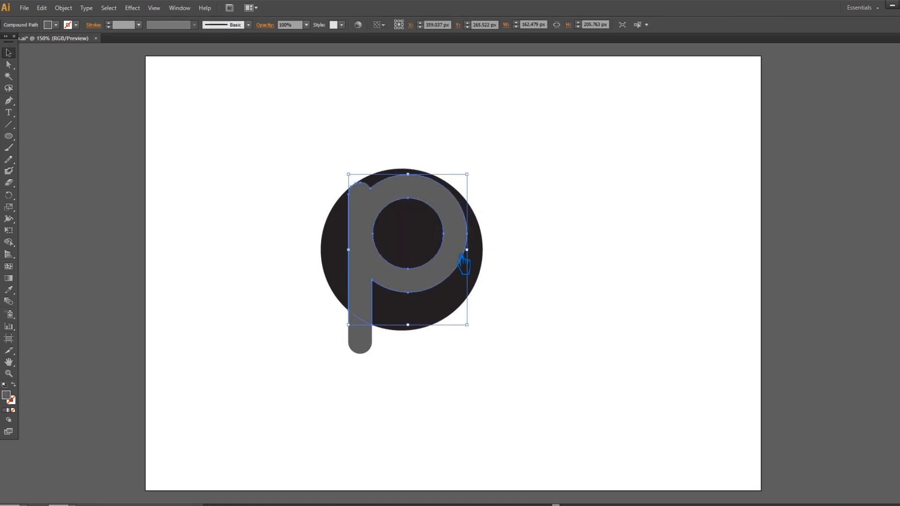
key(ctrl+shift+a)
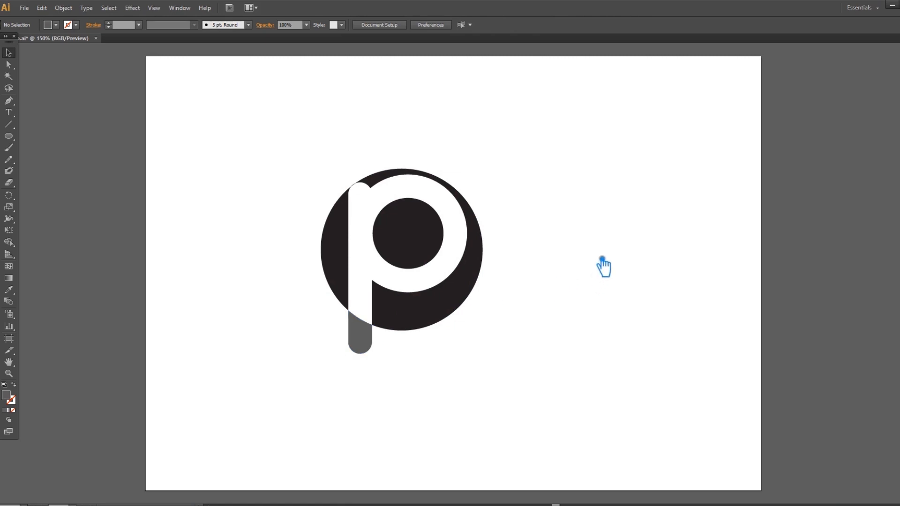
Step: Undo the last deletion and remove only the grey stem end that protrudes below the black circle
key(ctrl+z)
click(615, 258)
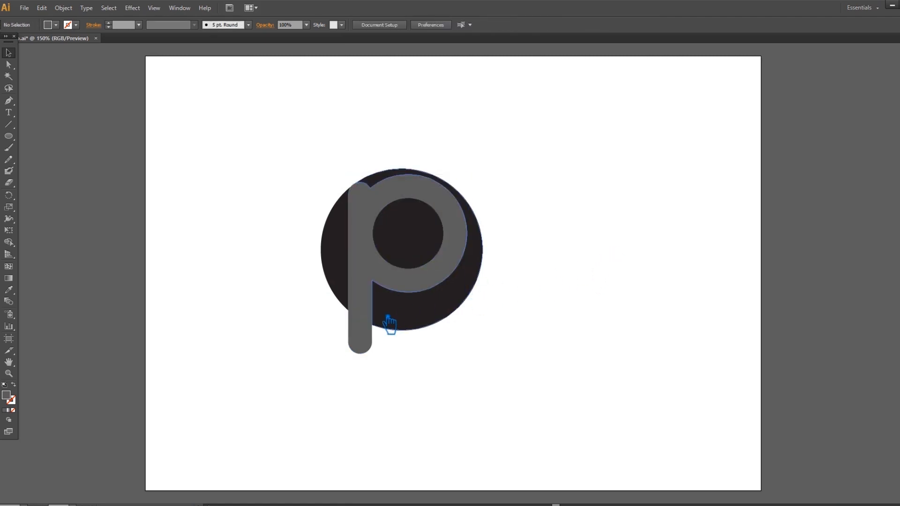
click(363, 350)
key(Delete)
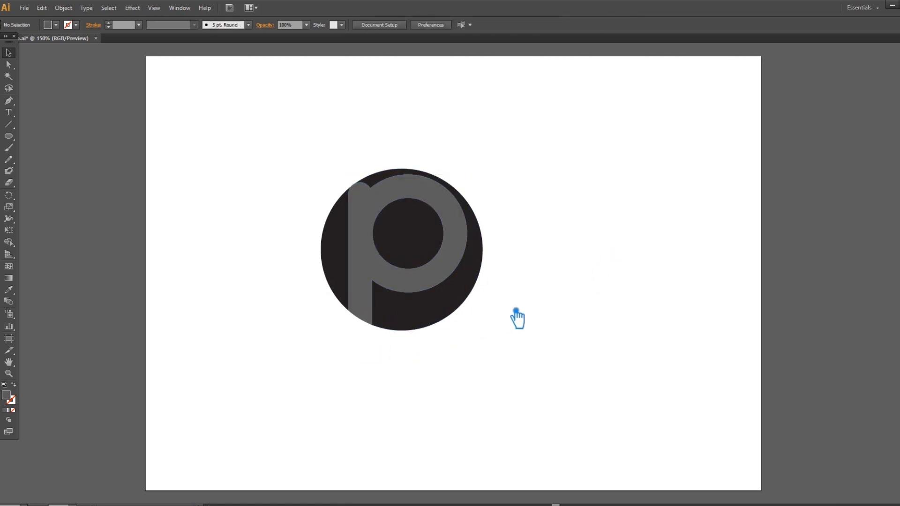
Step: Move the inner bottom corner anchor of the p's stem outward past the circle's edge, to about X 321.33 px, Y 383 px
click(451, 296)
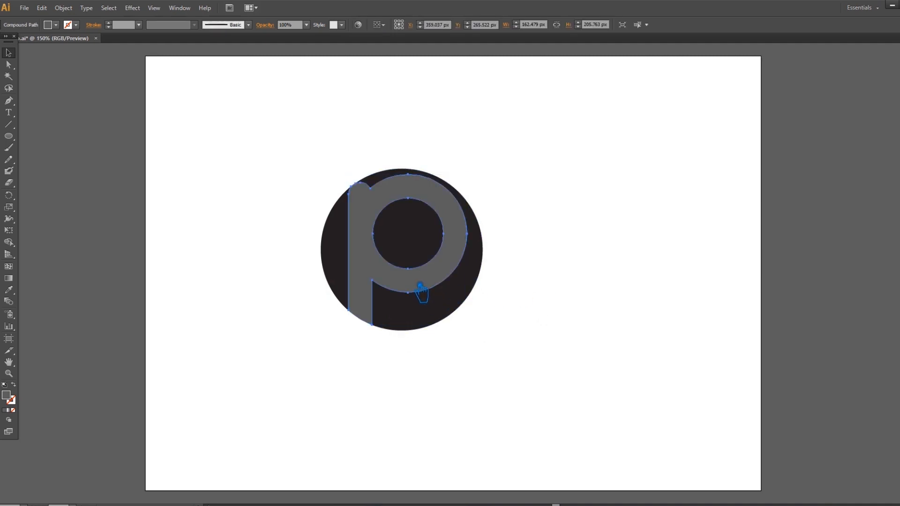
click(424, 281)
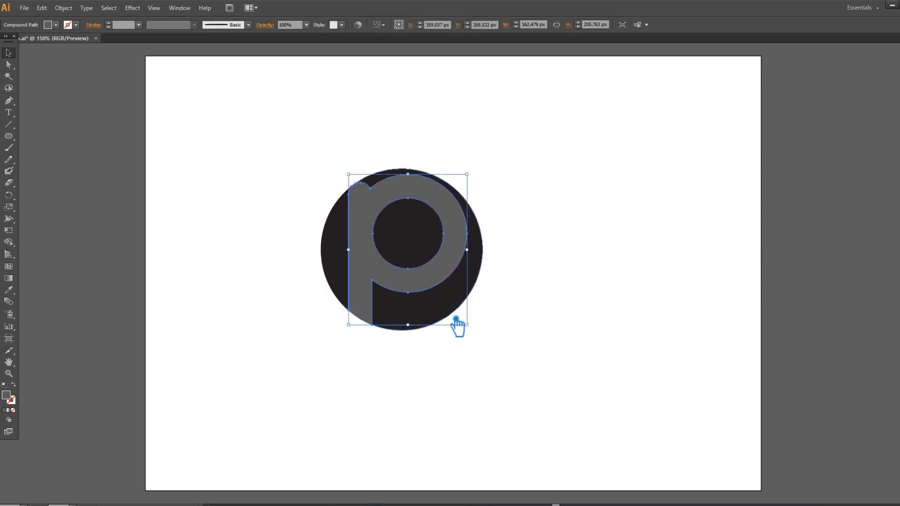
key(a)
drag(380, 330, 383, 336)
key(ctrl+z)
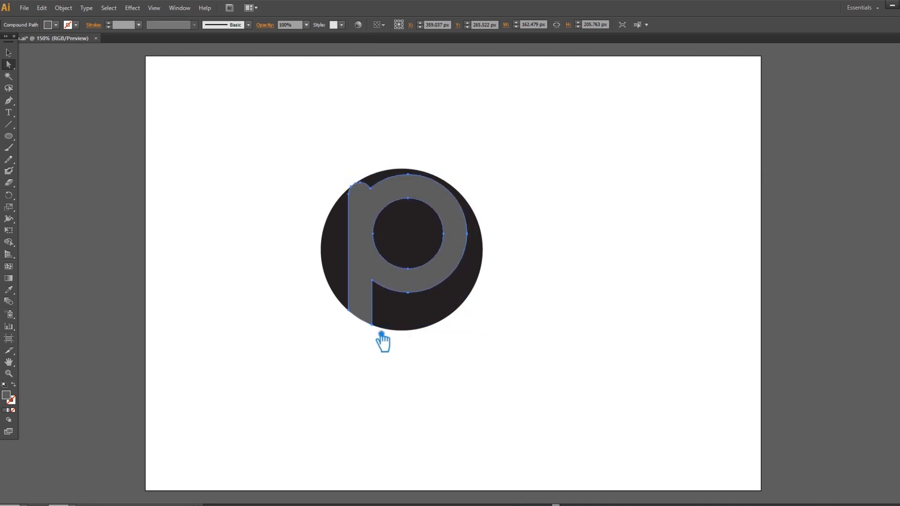
drag(381, 330, 388, 339)
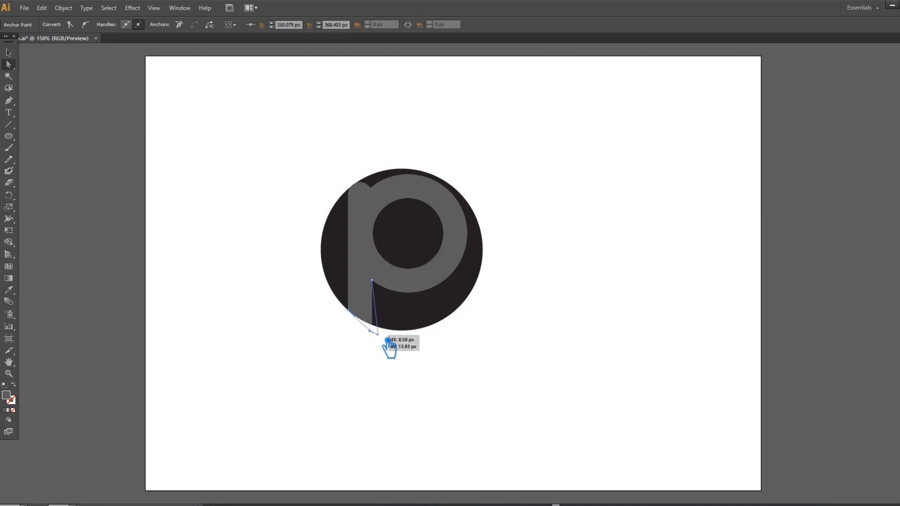
drag(388, 339, 390, 340)
drag(389, 340, 390, 340)
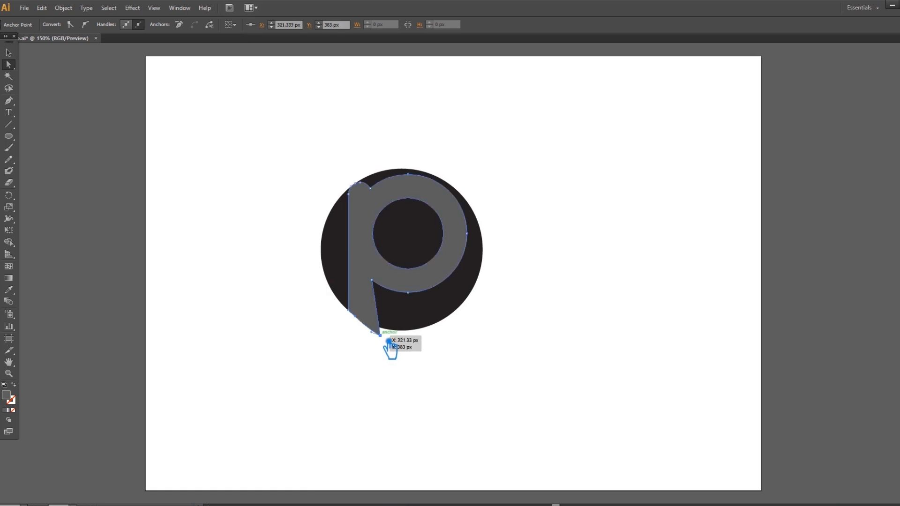
Step: Divide the p with its slanted stem and the black circle pieces using Pathfinder
click(9, 53)
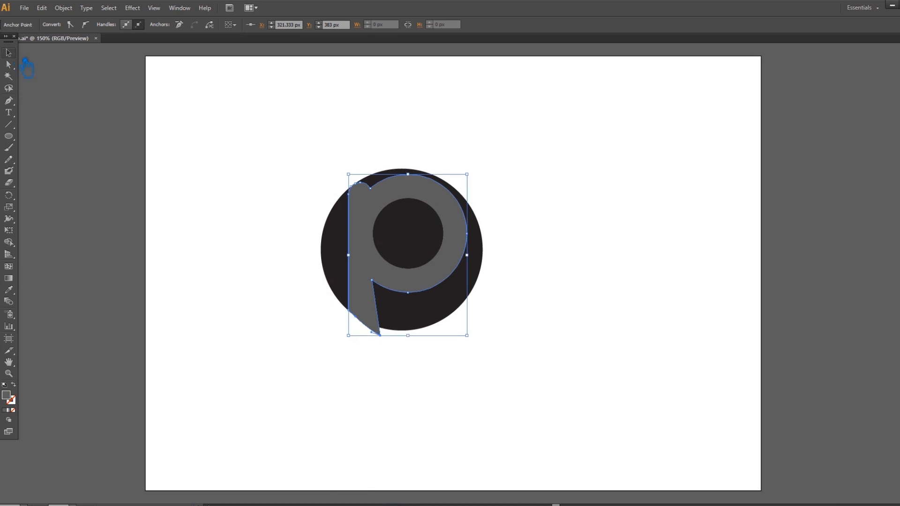
click(506, 151)
drag(548, 386, 272, 151)
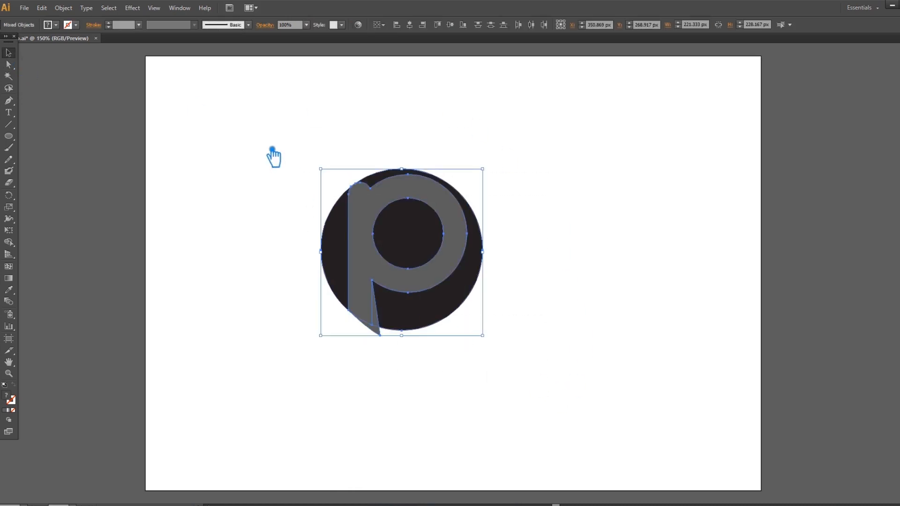
key(ctrl+shift+F9)
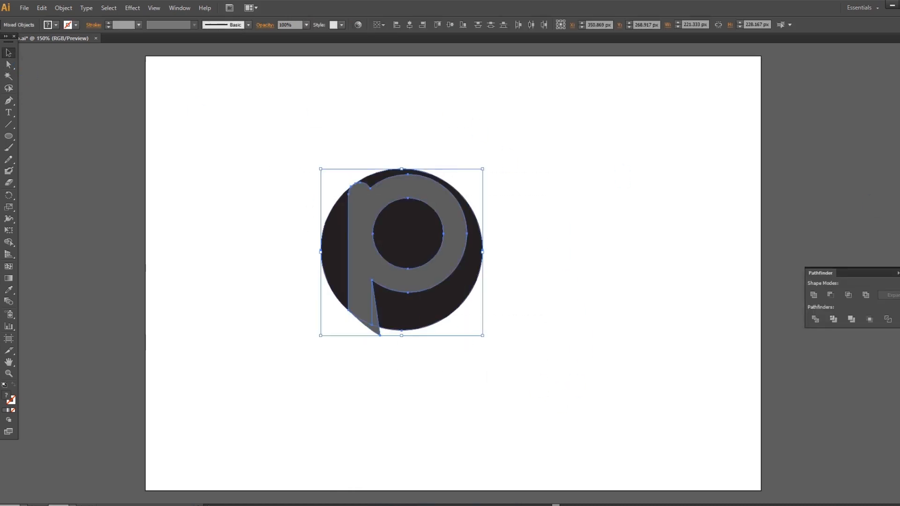
click(818, 323)
click(899, 270)
click(336, 317)
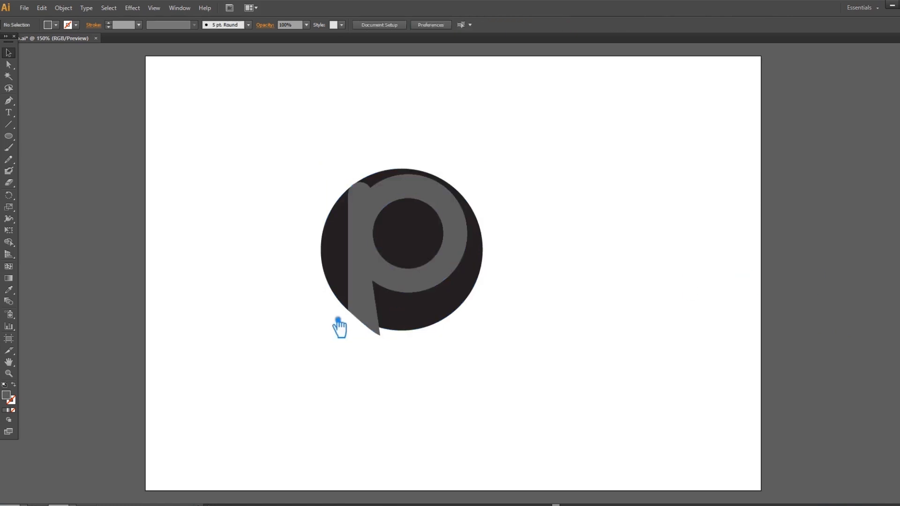
Step: Ungroup the divided artwork and delete the grey stem tip lying outside the circle
right_click(376, 335)
click(403, 391)
click(387, 357)
click(378, 332)
click(513, 350)
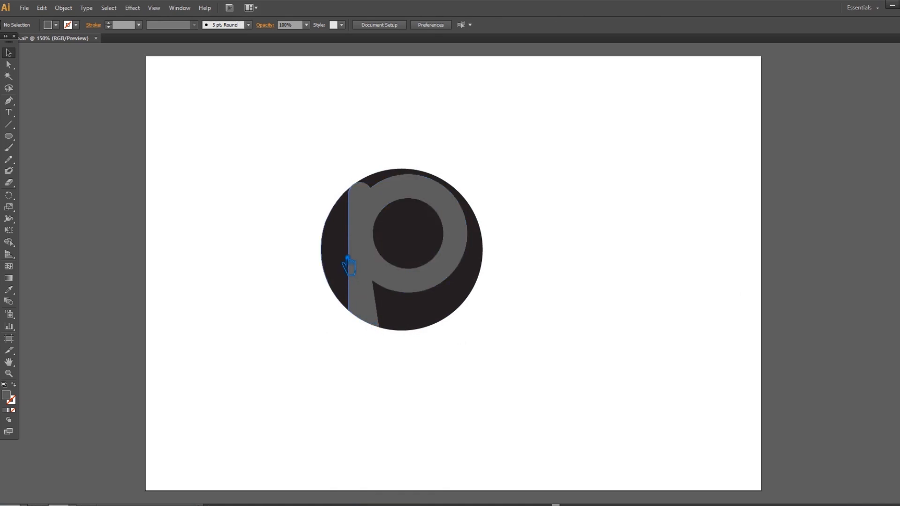
Step: Try to shift the outer anchor points of the p's bowl slightly downward
click(442, 291)
key(a)
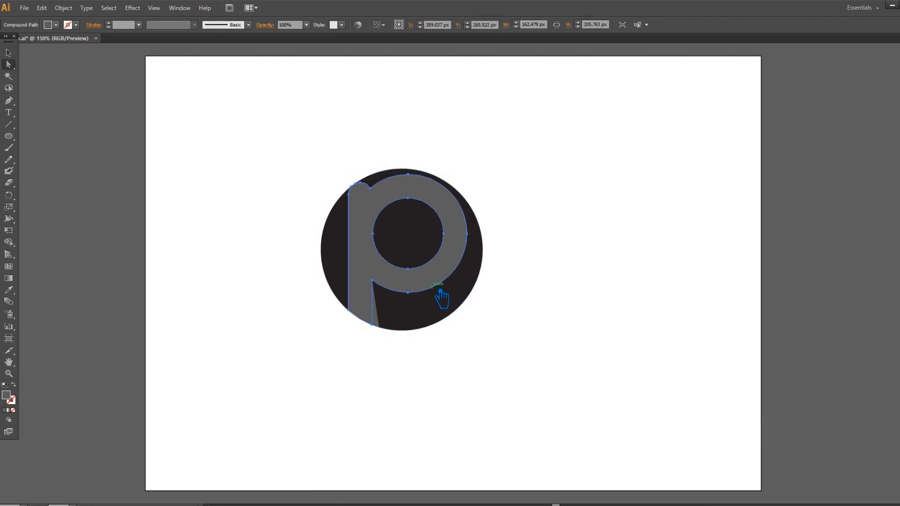
click(381, 287)
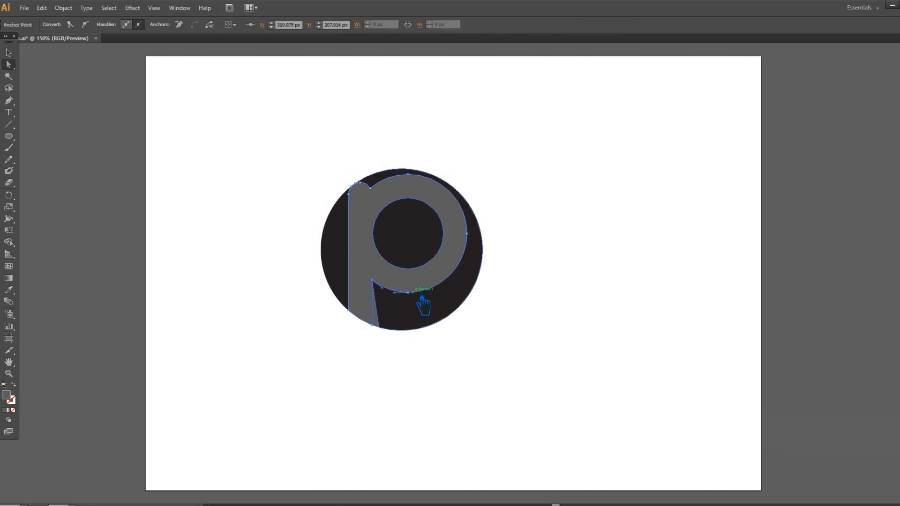
click(465, 278)
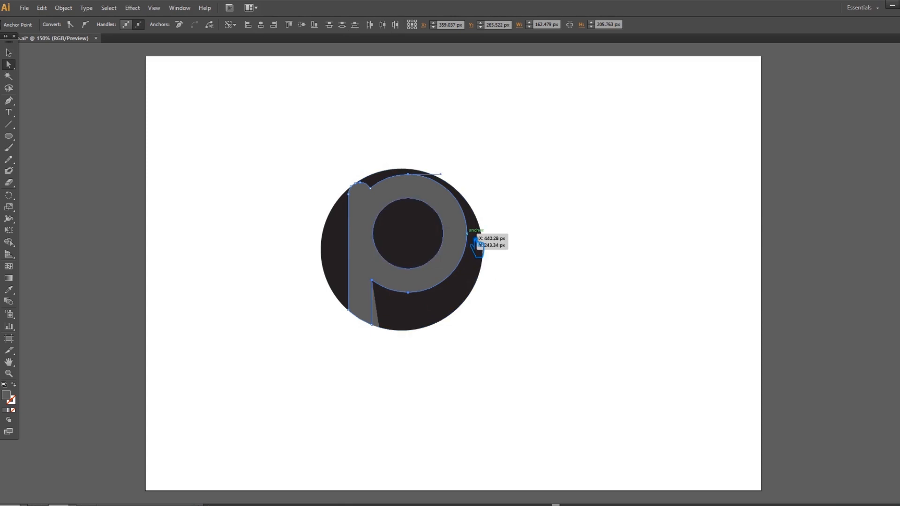
drag(477, 242, 479, 246)
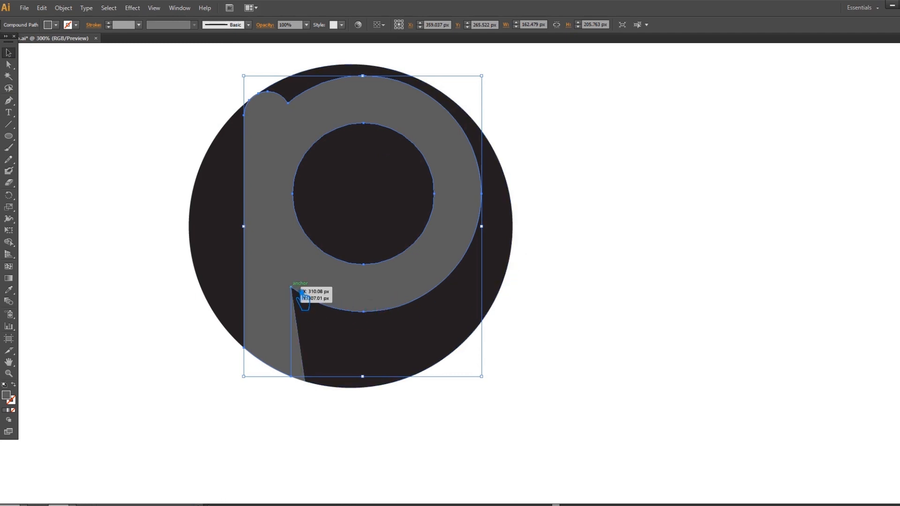
key(a)
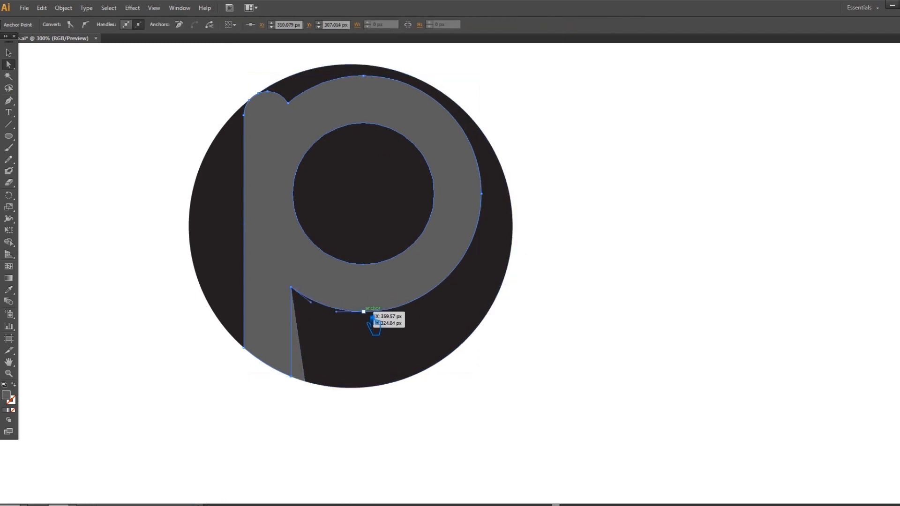
click(483, 246)
shift+click(493, 200)
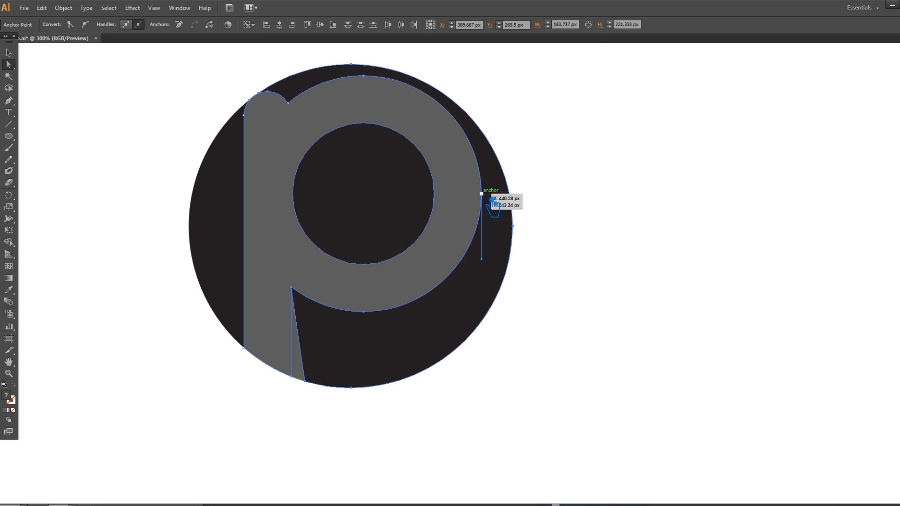
click(562, 314)
click(303, 299)
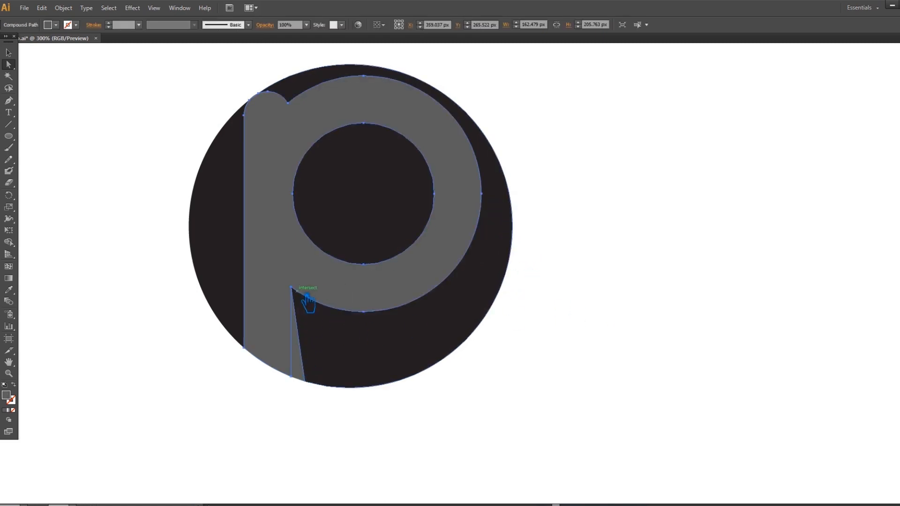
click(307, 364)
click(9, 53)
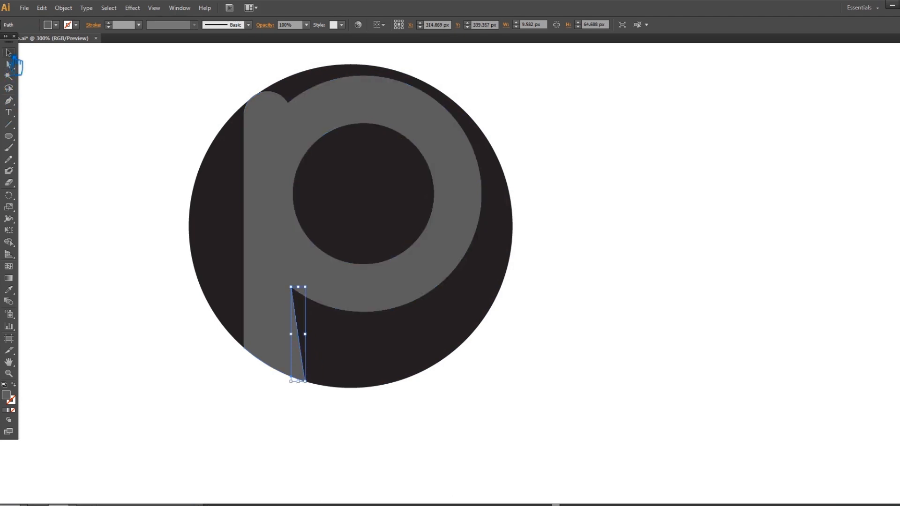
Step: Move the p bowl's outer anchors at the stem junction, bottom and right side about 1 px right and 6 px down
click(348, 290)
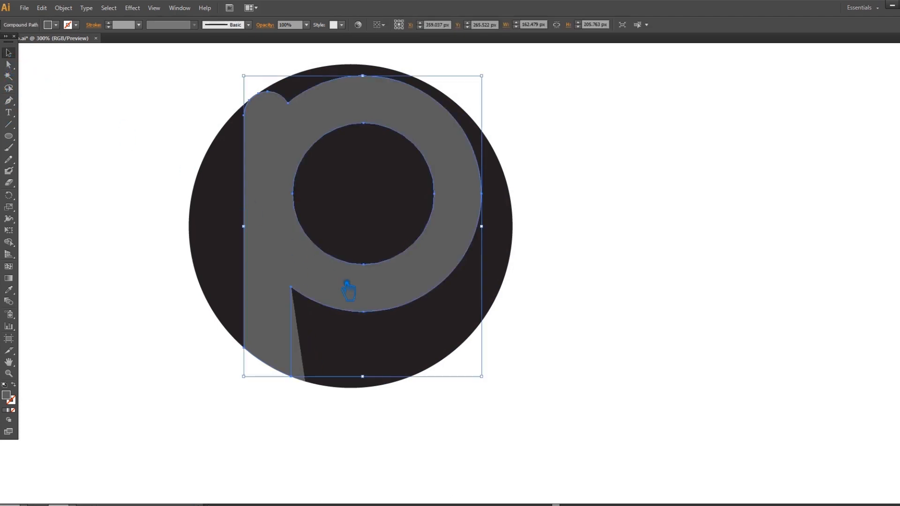
key(a)
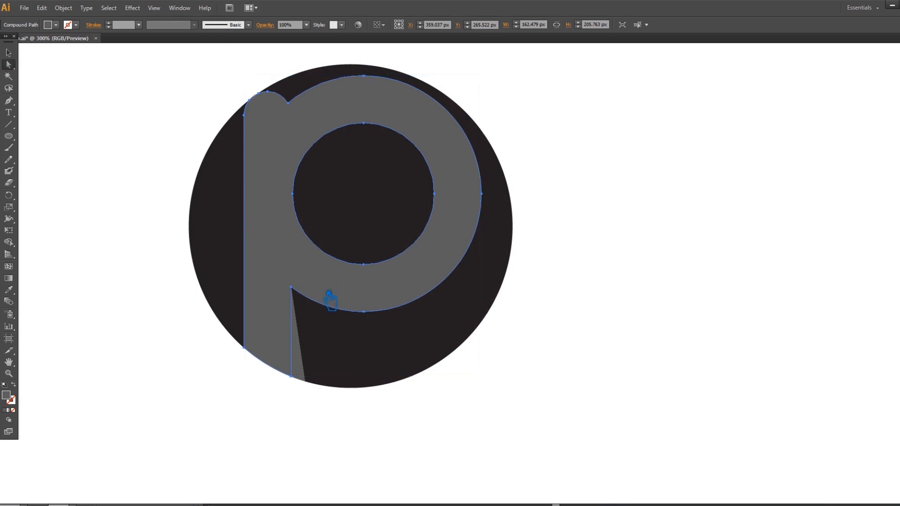
click(301, 292)
shift+click(364, 312)
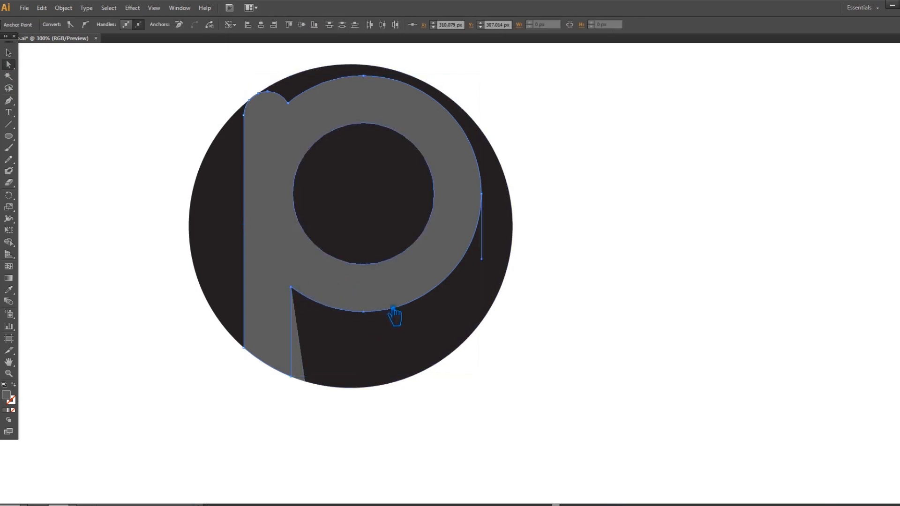
shift+click(482, 194)
drag(493, 200, 495, 208)
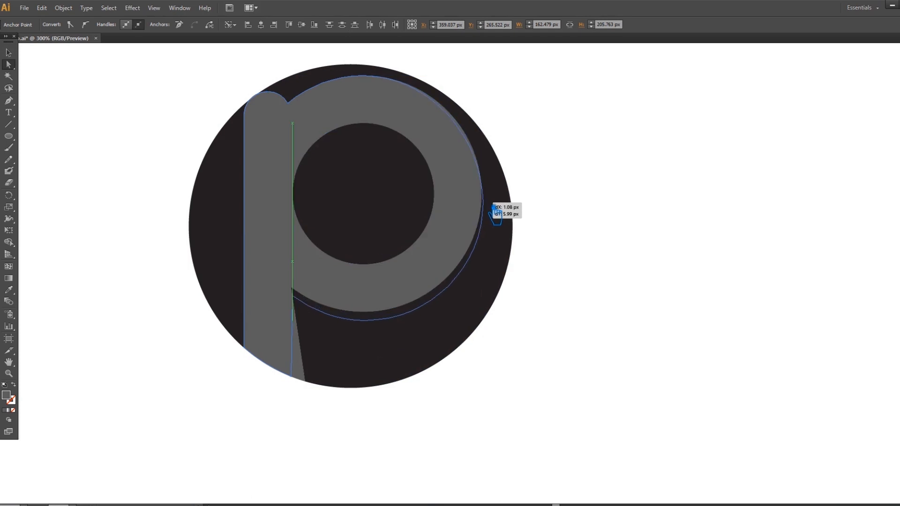
drag(494, 208, 495, 208)
Step: Select all the artwork and divide it with Pathfinder along the thickened bowl's new outline
drag(547, 452, 167, 66)
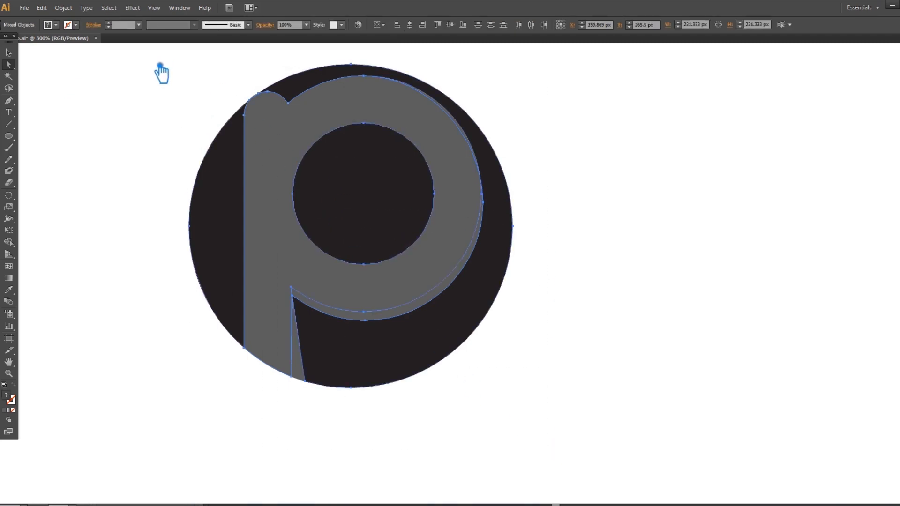
key(ctrl+shift+F9)
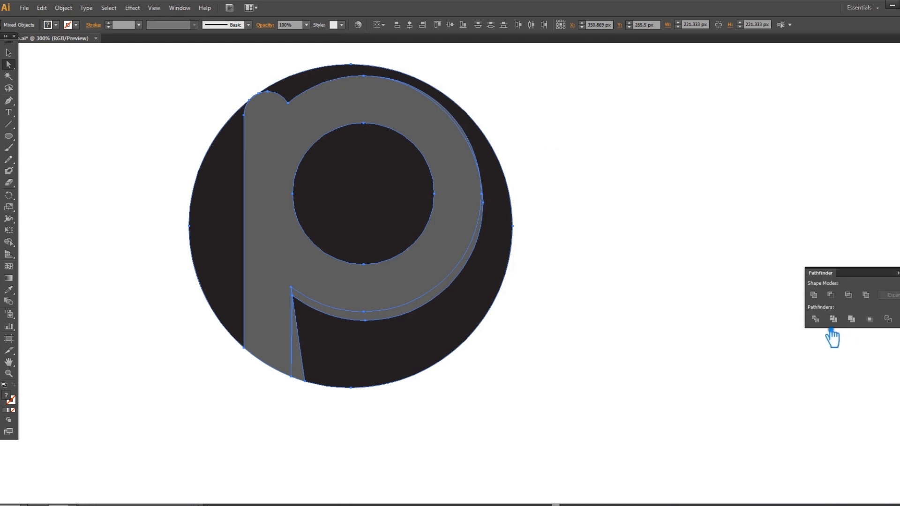
click(816, 320)
key(ctrl+shift+F9)
click(772, 261)
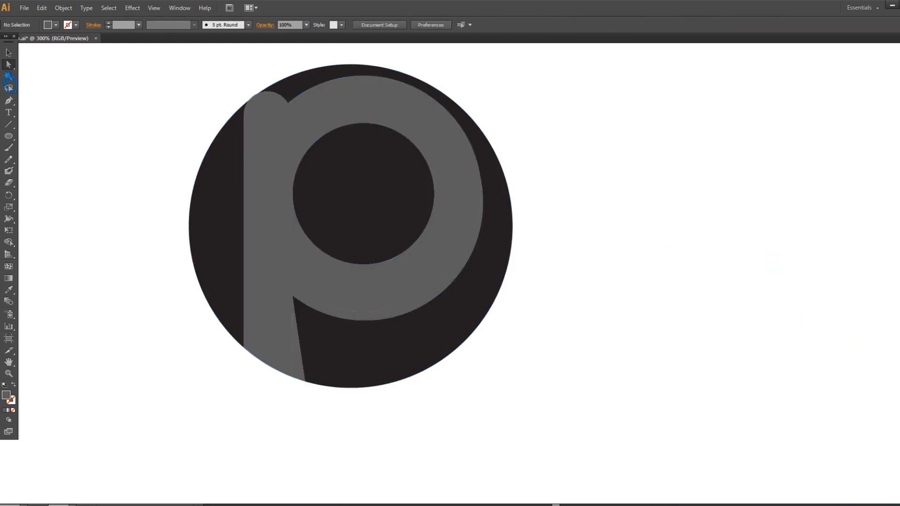
Step: Ungroup the newly divided logo pieces and clear the selection
click(14, 53)
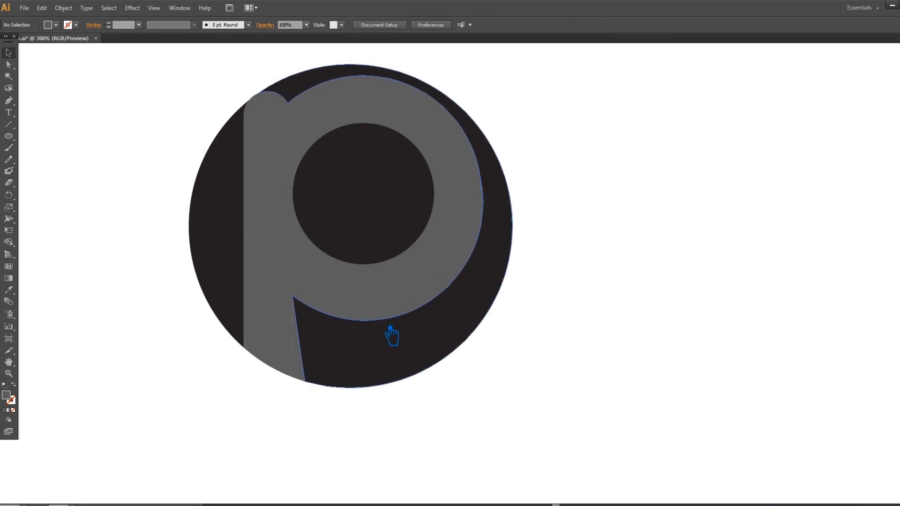
click(387, 368)
right_click(388, 368)
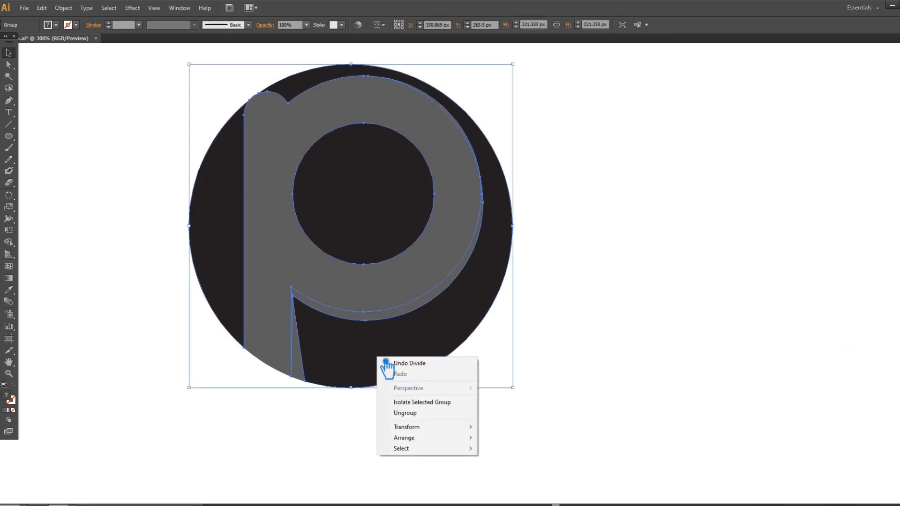
click(414, 413)
click(574, 361)
Step: Fill the black crescent around the outside of the p's bowl with the blue #276D82
click(364, 360)
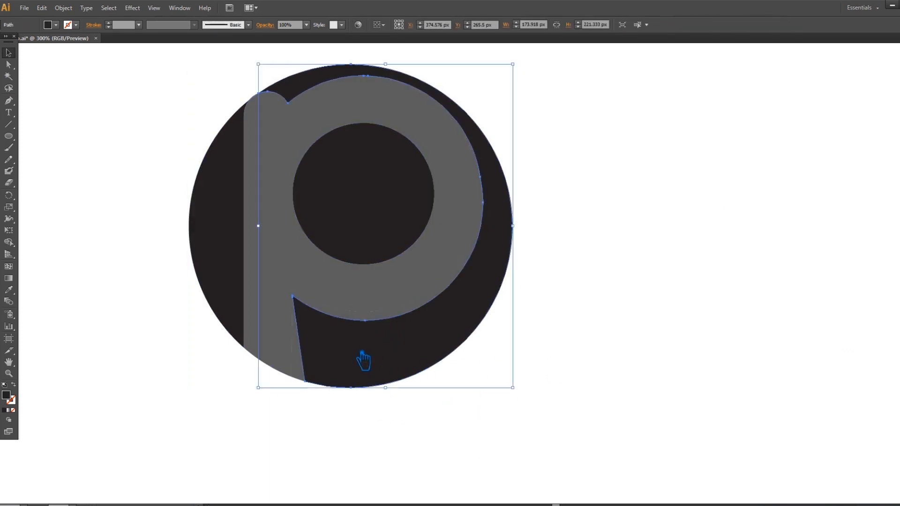
click(302, 369)
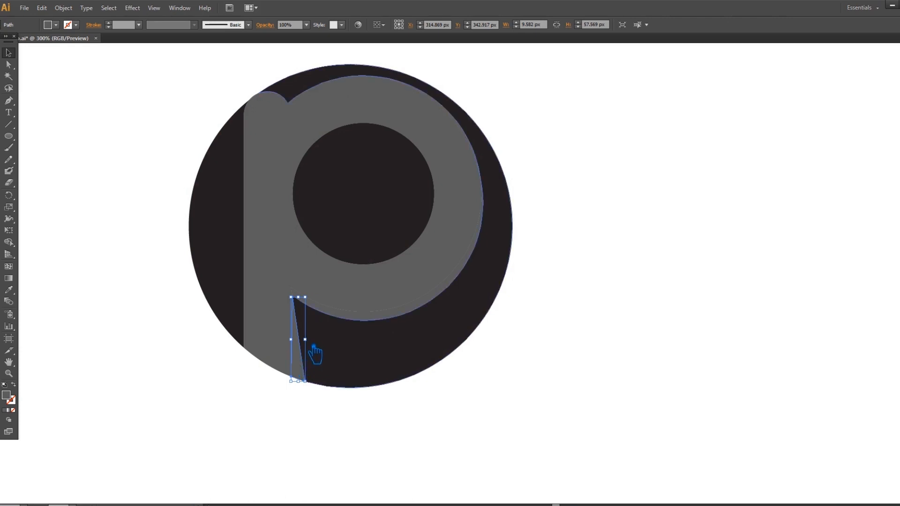
click(390, 360)
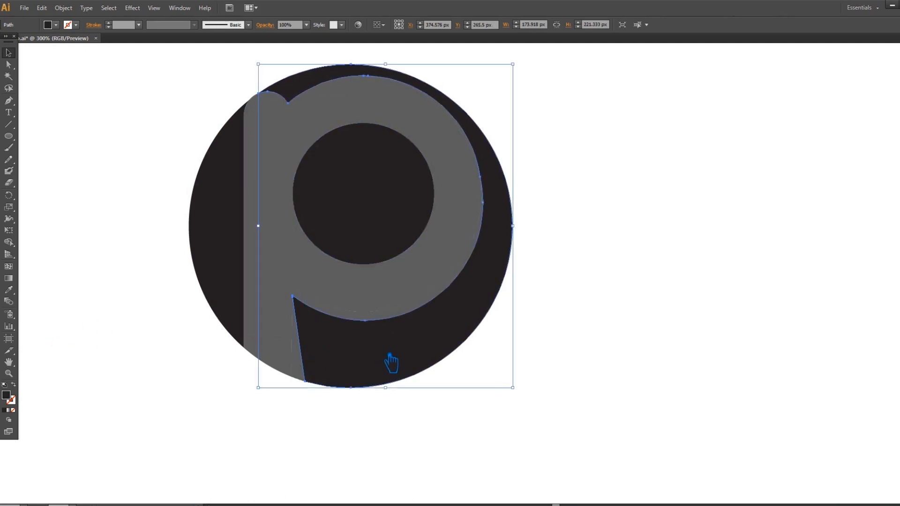
double_click(11, 398)
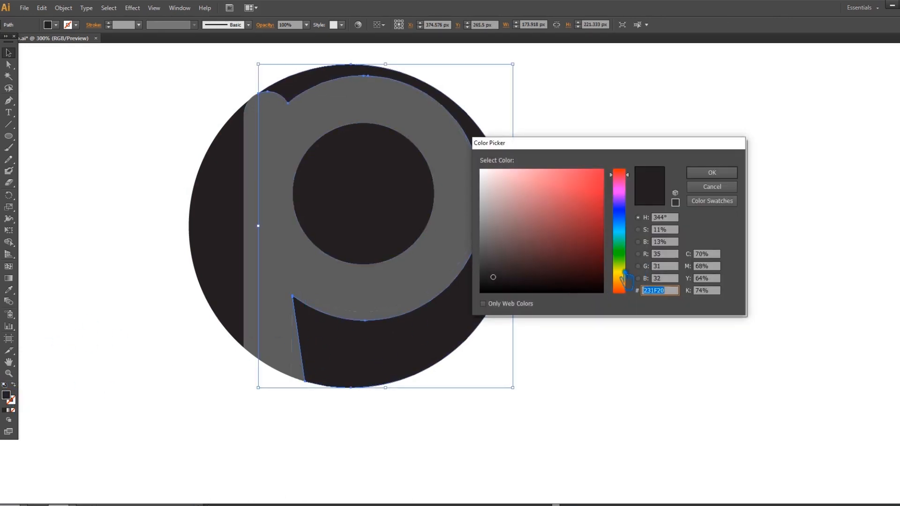
click(624, 226)
click(571, 241)
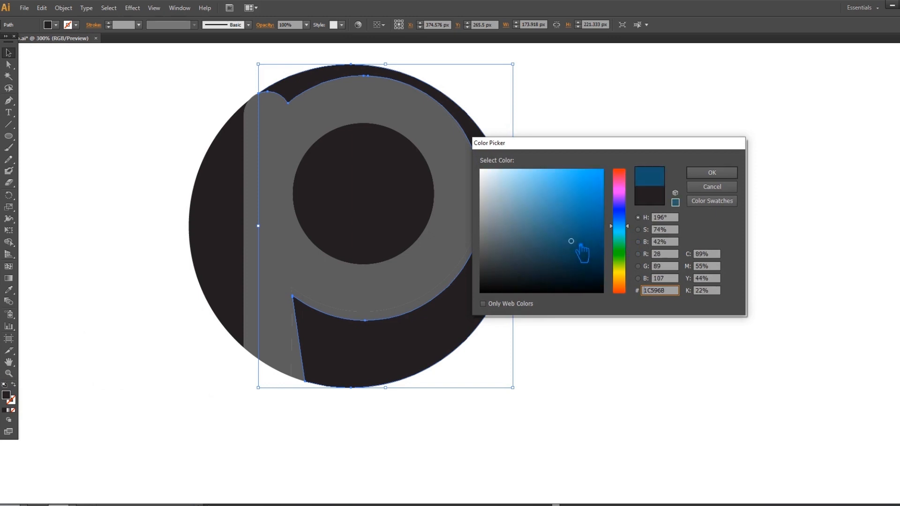
drag(573, 229, 566, 230)
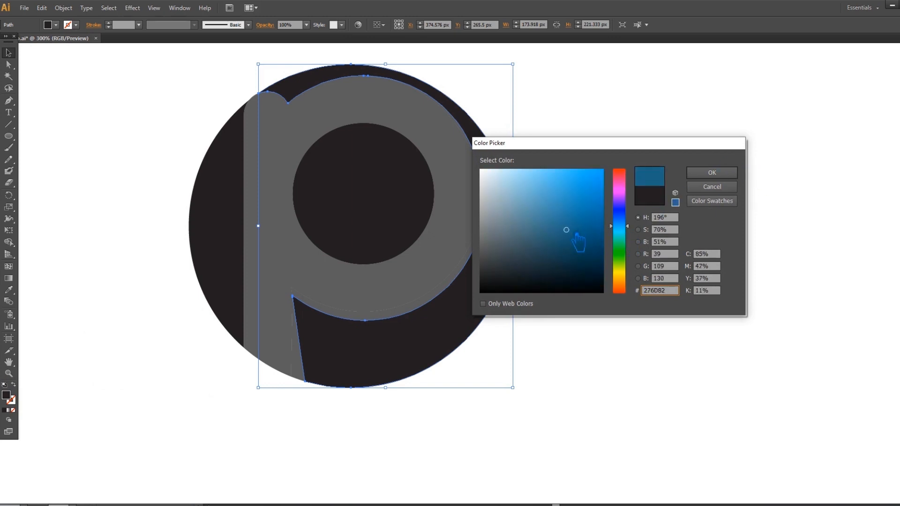
click(712, 173)
click(713, 183)
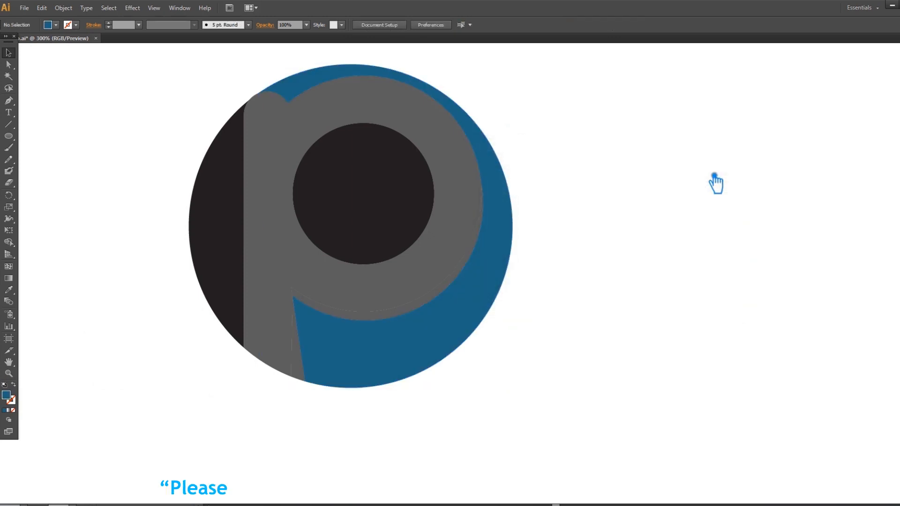
Step: Fill the thin shadow strip under the p's bowl with the dark teal #1E505B
click(382, 324)
click(8, 289)
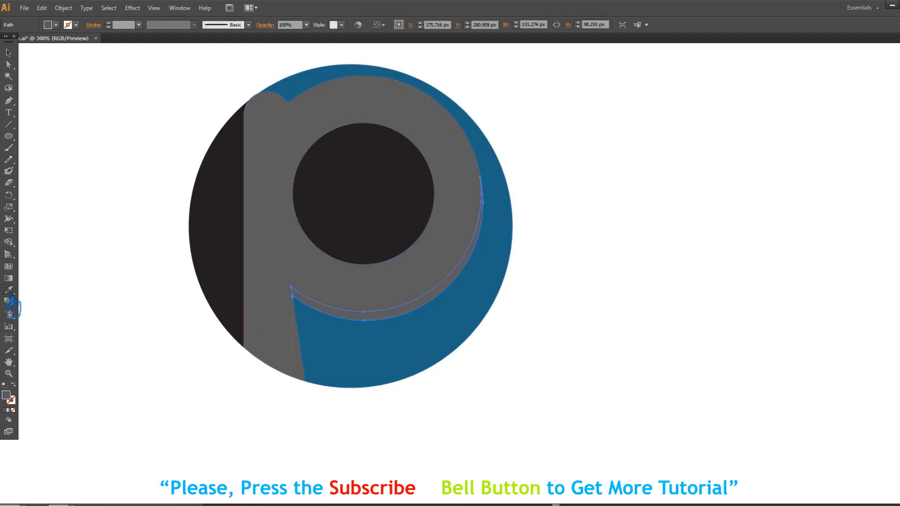
click(389, 374)
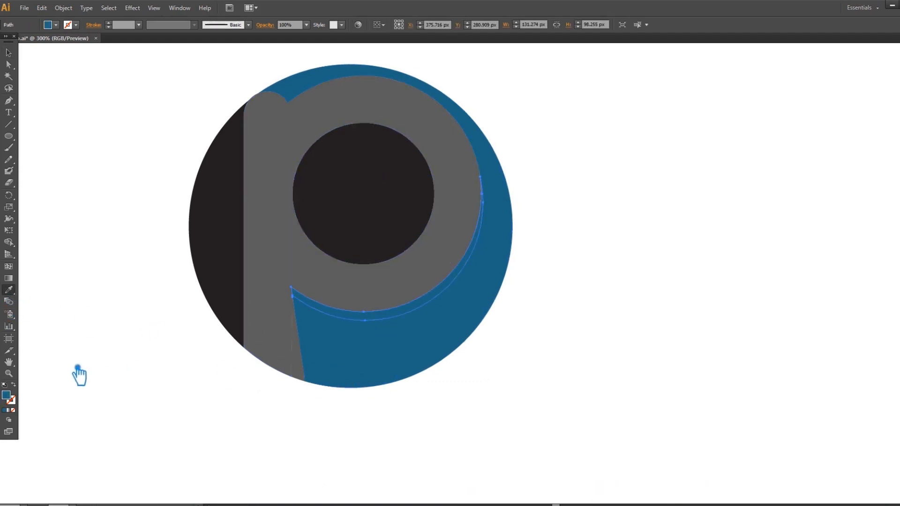
double_click(7, 397)
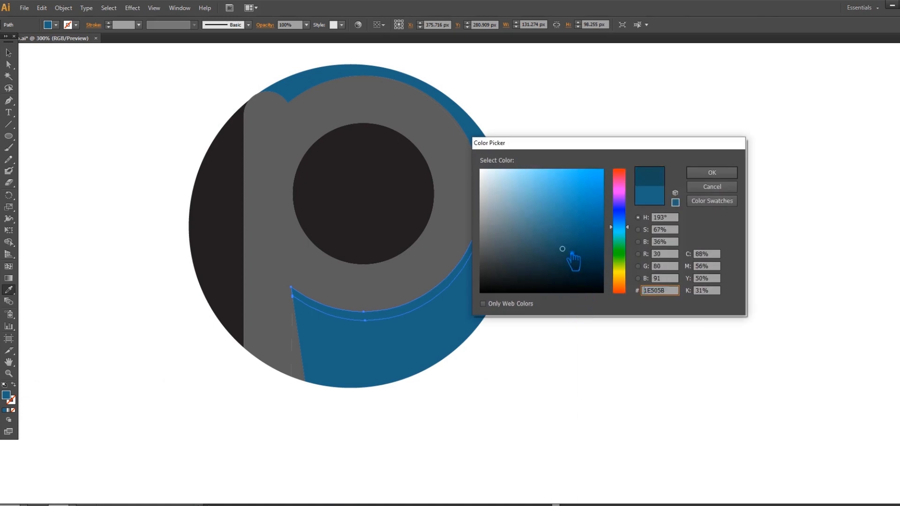
click(725, 173)
click(9, 54)
click(50, 76)
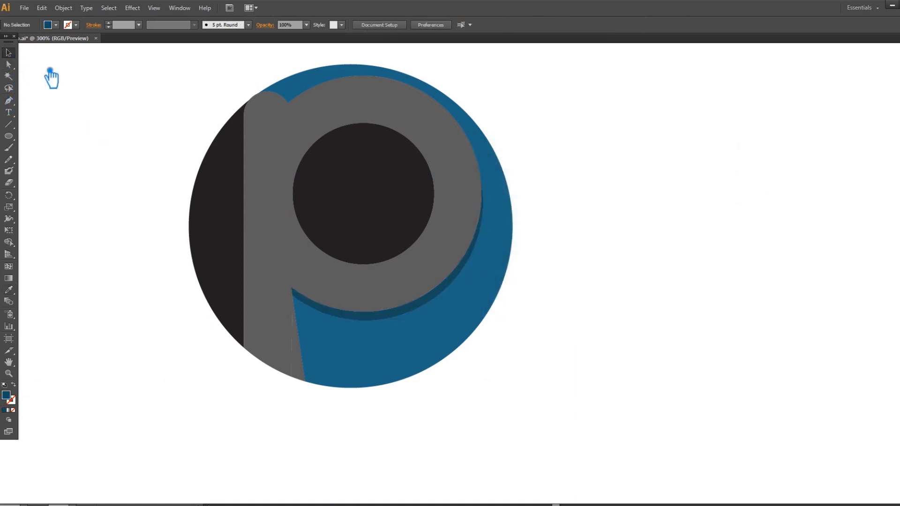
Step: Colour the narrow grey wedge beside the p's stem with the dark teal sampled from the bowl's shadow strip
click(308, 366)
click(8, 289)
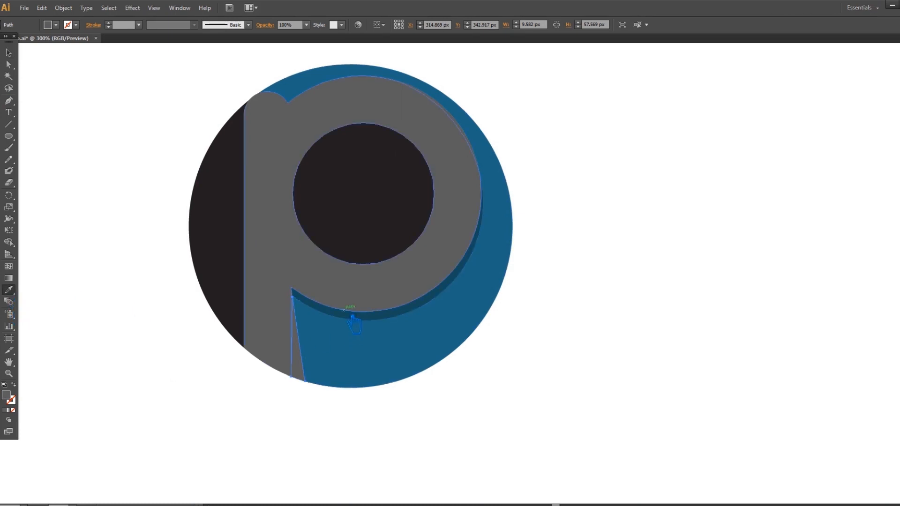
click(347, 323)
click(9, 52)
click(94, 89)
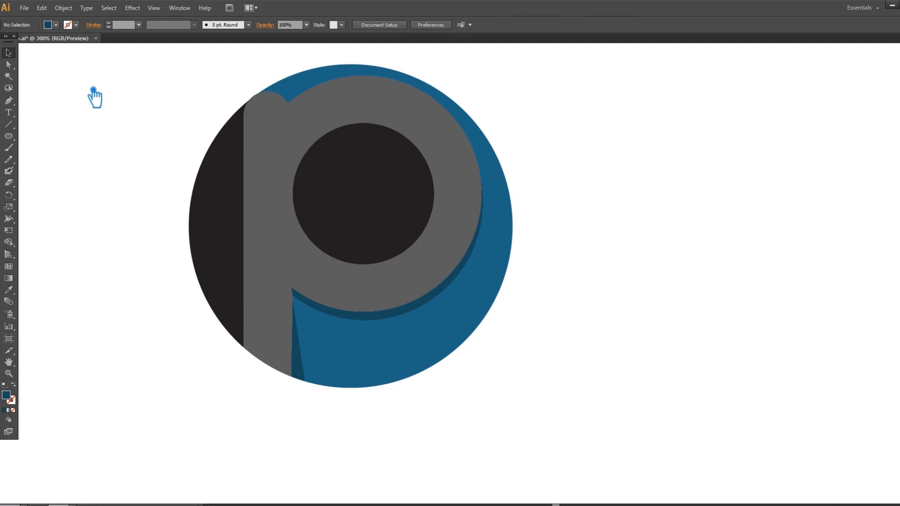
Step: Delete the grey p shape and the leftover grey slivers along the bowl and at the stem's top
click(235, 223)
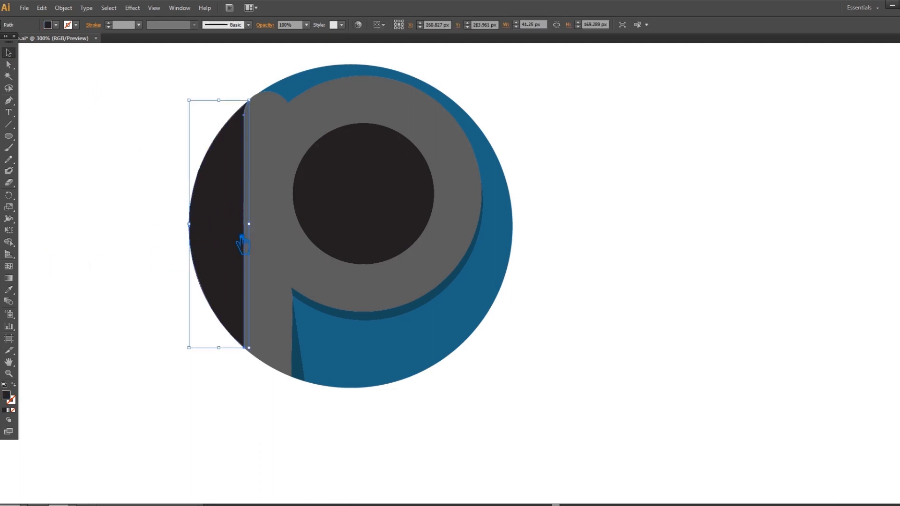
click(358, 105)
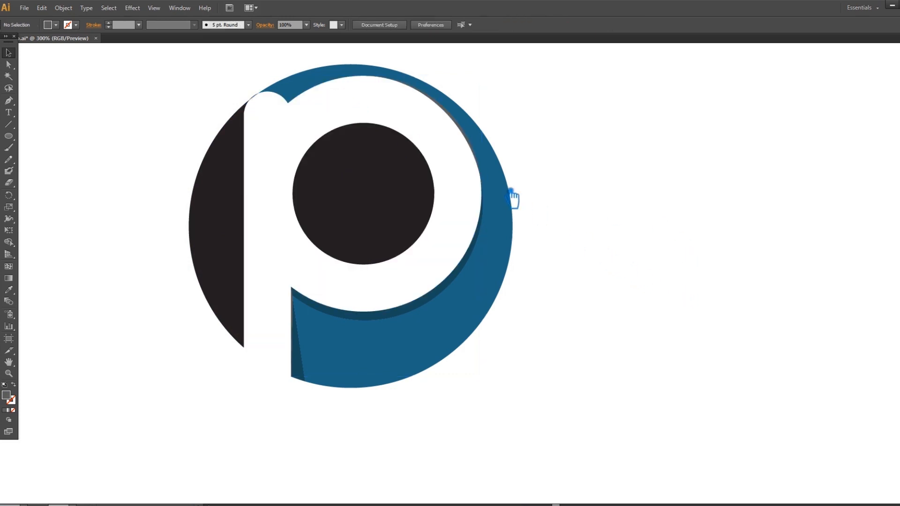
click(455, 121)
click(637, 175)
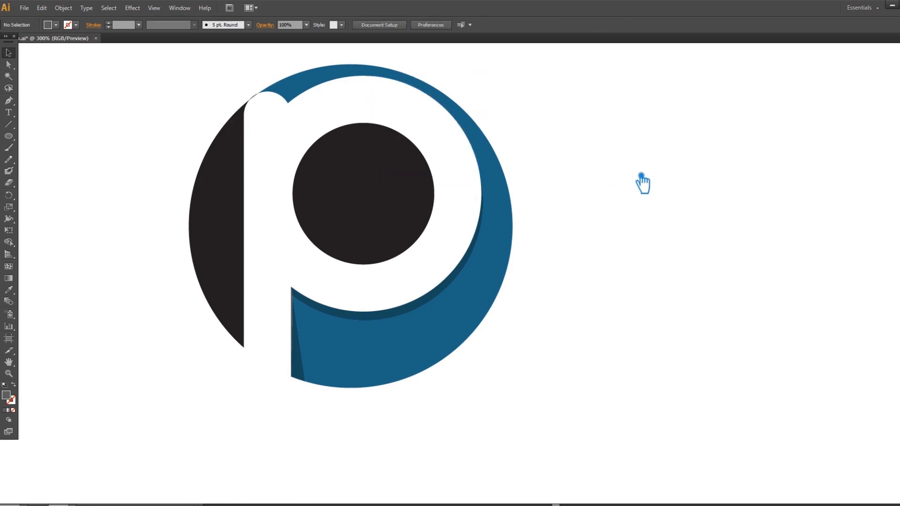
click(254, 96)
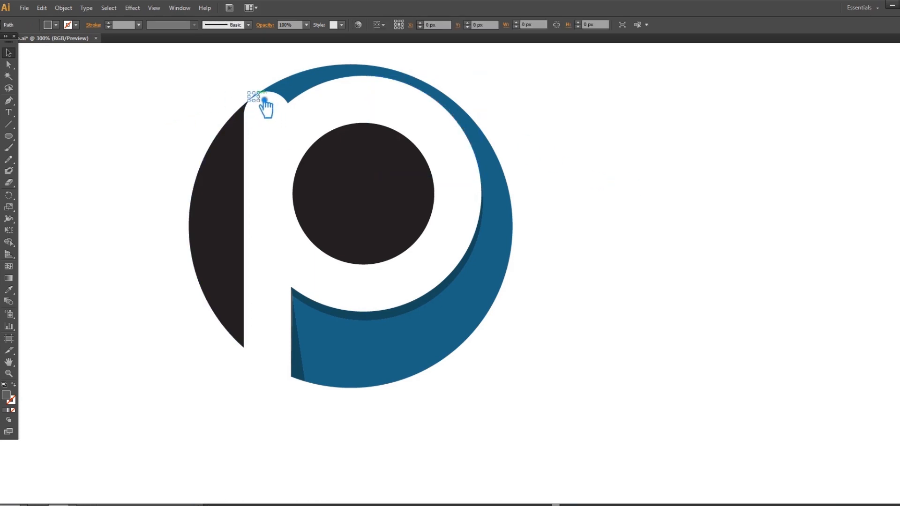
click(275, 155)
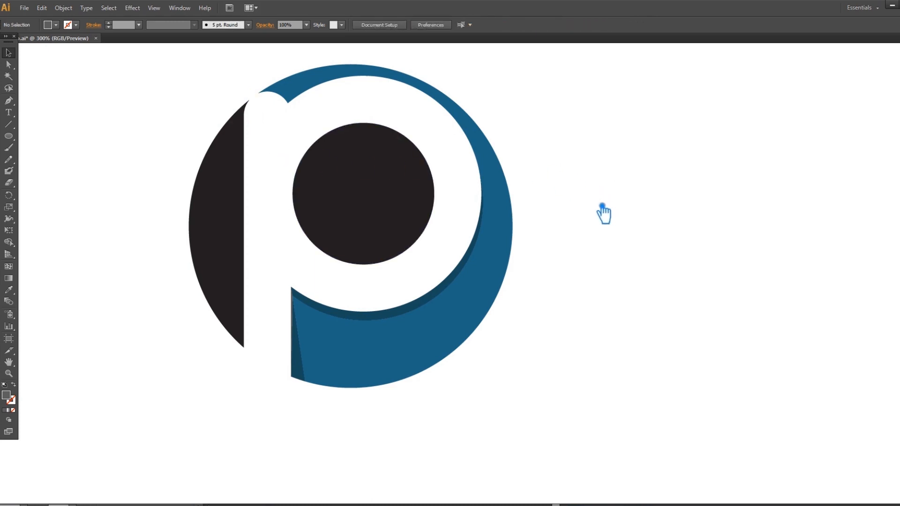
Step: Duplicate the inner black circle in place and stretch the copy's bottom anchor downward until it is about 100 px tall
click(373, 195)
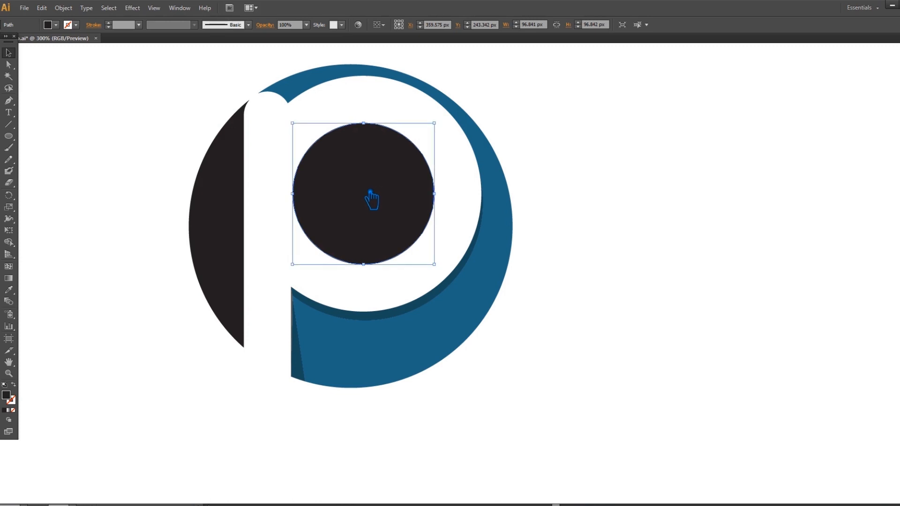
key(a)
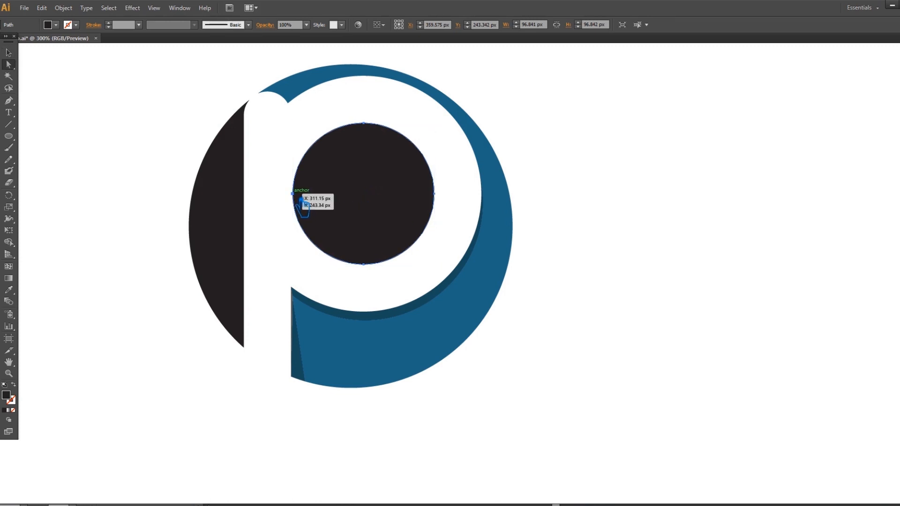
click(293, 194)
click(445, 199)
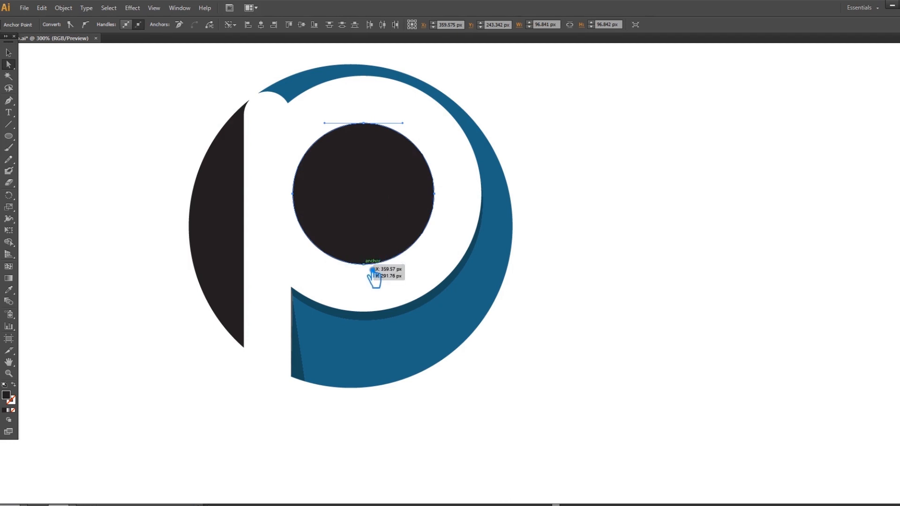
drag(371, 271, 370, 275)
click(8, 53)
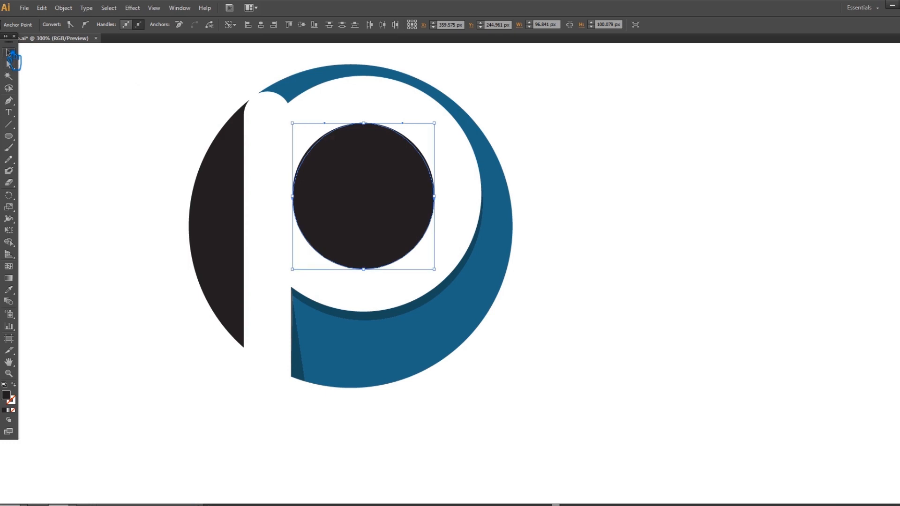
Step: Divide the two overlapping inner circles with Pathfinder, ungroup the pieces and clear the selection
drag(276, 135, 447, 268)
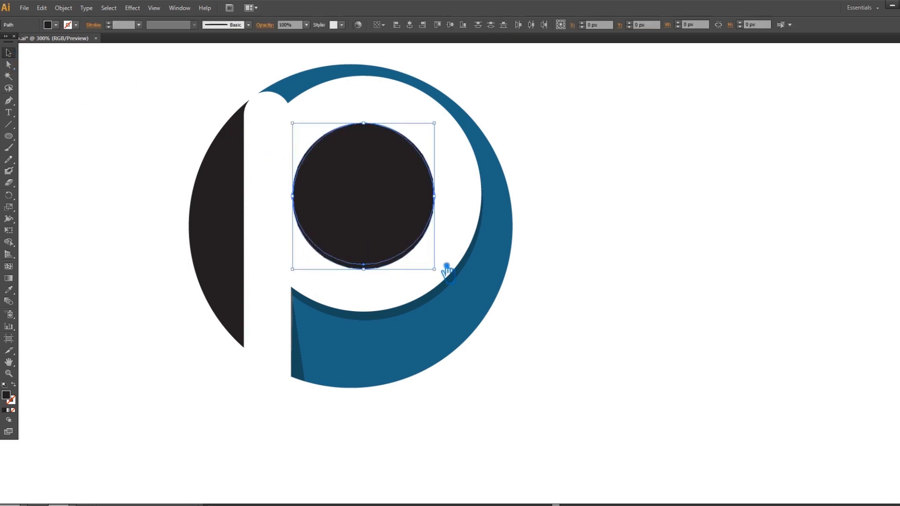
key(shift+ctrl+F9)
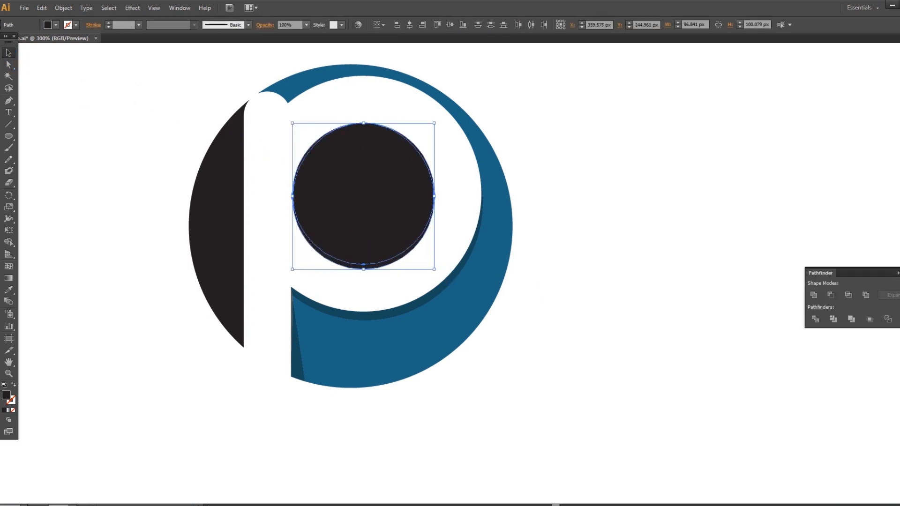
click(825, 323)
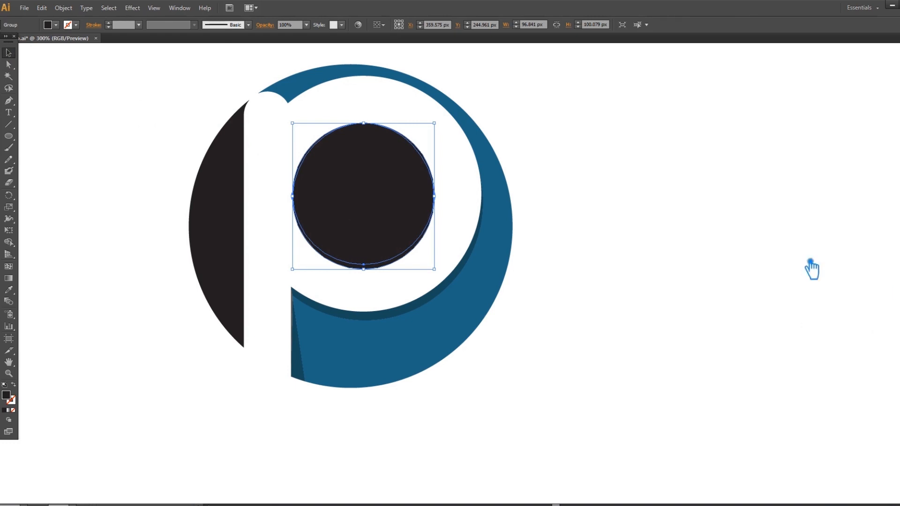
right_click(363, 224)
click(395, 278)
click(442, 268)
Step: Fill the divided inner circle with the blue sampled from the outer crescent
click(360, 199)
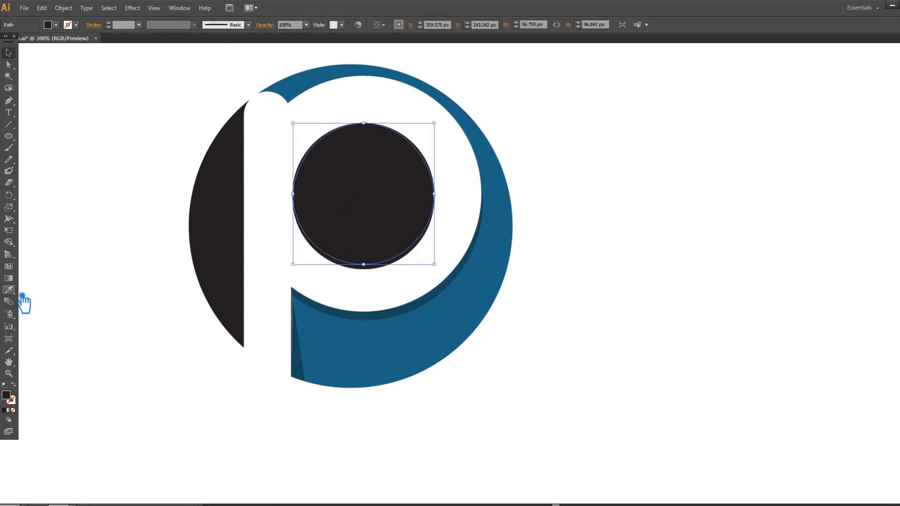
click(493, 322)
click(9, 52)
Step: Recolour the inner circle and the thin slivers along its upper edge with the crescent's blue and unite them into one shape
drag(286, 133, 450, 191)
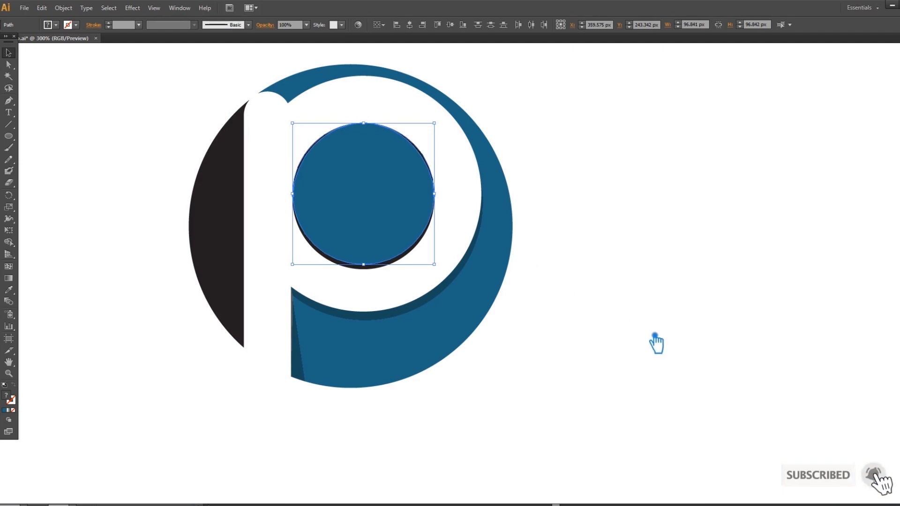
click(8, 290)
click(446, 338)
key(shift+ctrl+F9)
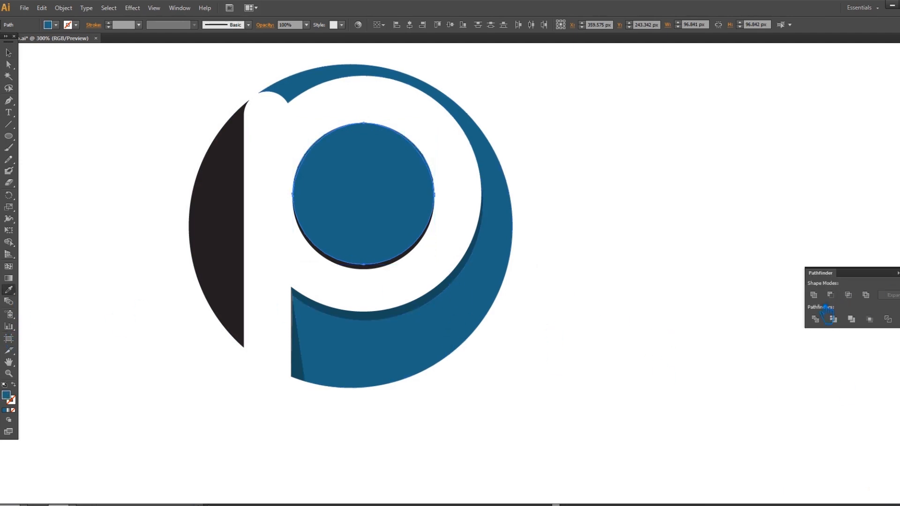
key(shift+ctrl+F9)
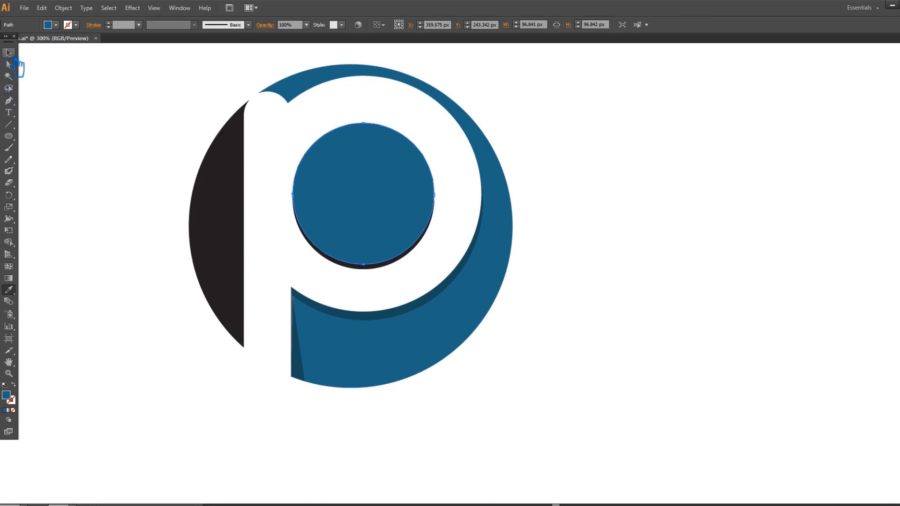
click(94, 131)
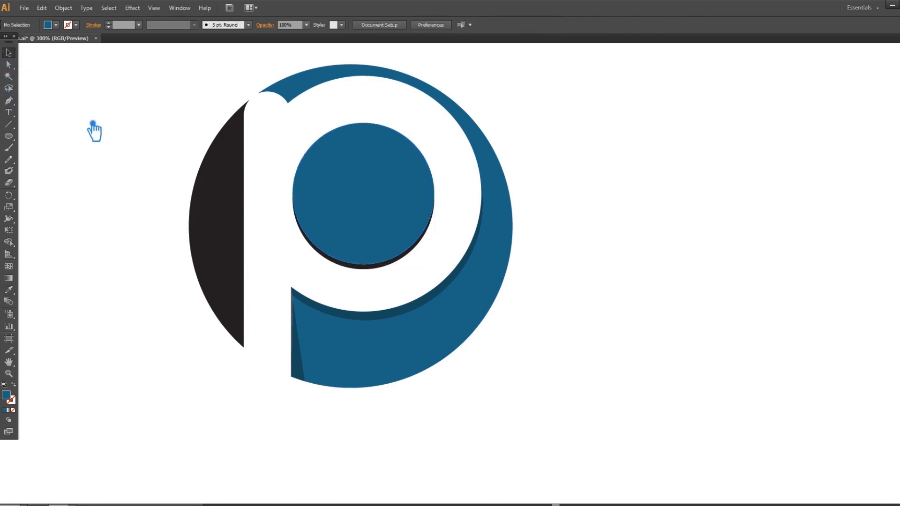
Step: Colour the thin black crescent under the inner circle with the dark teal sampled from the bowl's shadow strip
click(367, 275)
click(9, 290)
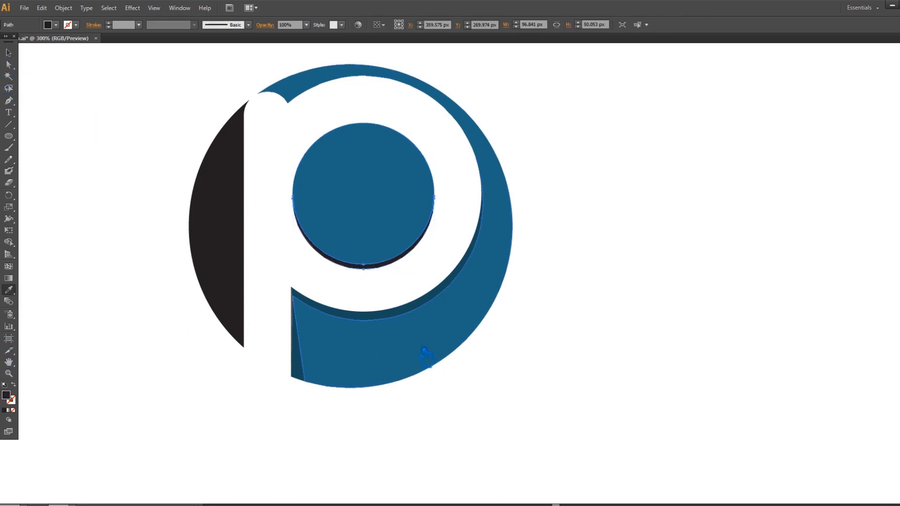
click(382, 315)
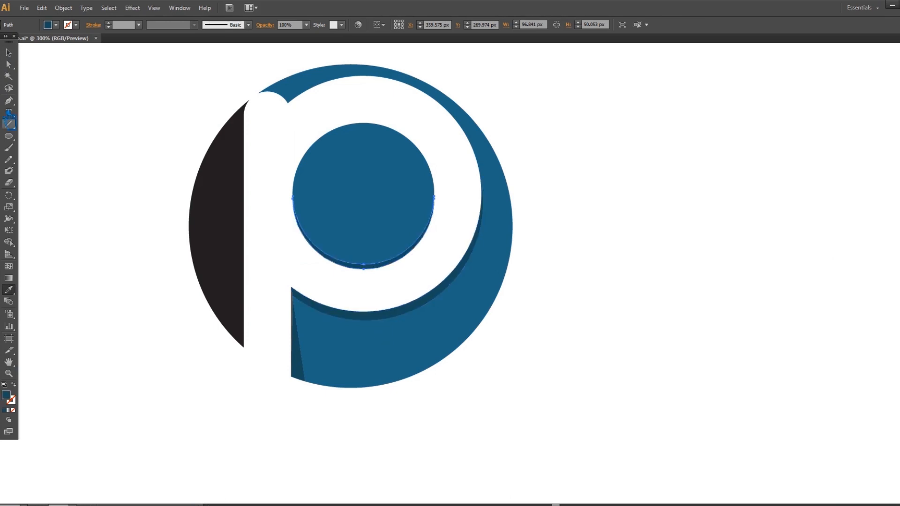
click(9, 53)
click(67, 83)
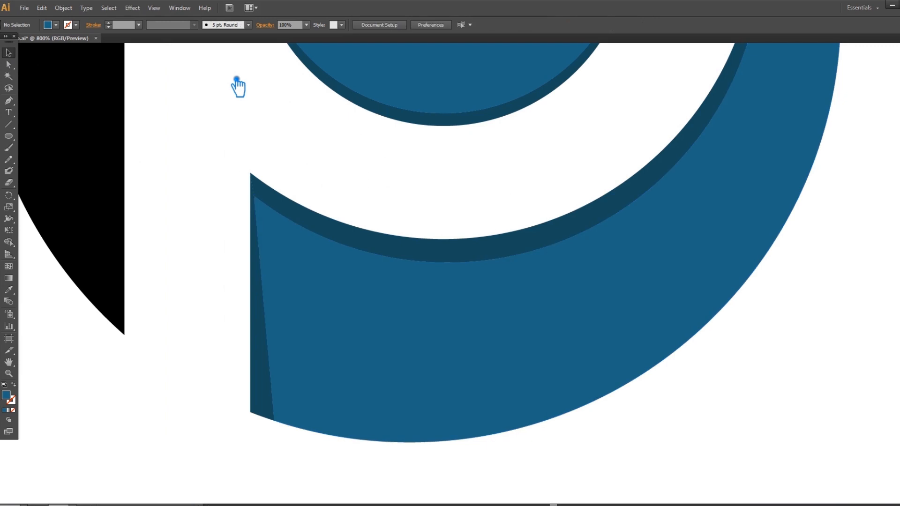
Step: Unite the bowl's dark shadow strip and the stem wedge into one shape with Pathfinder
click(274, 201)
shift+click(261, 336)
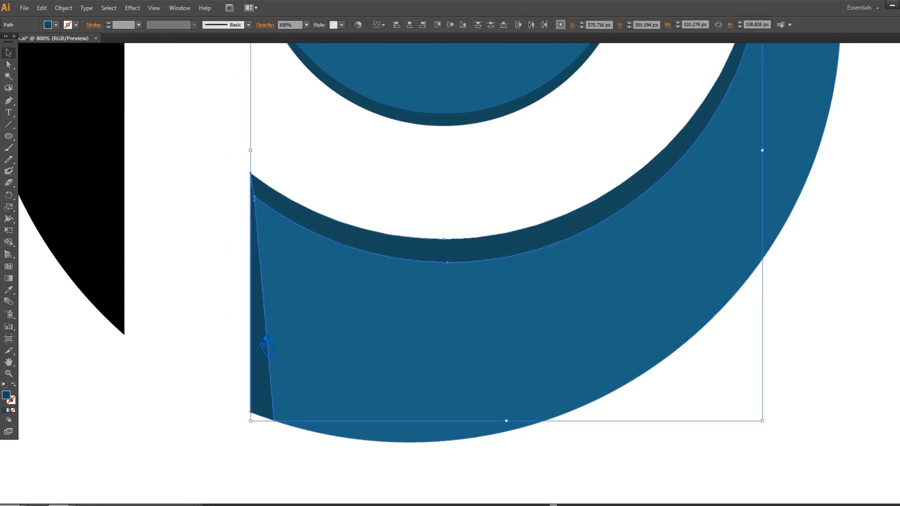
click(899, 278)
click(813, 295)
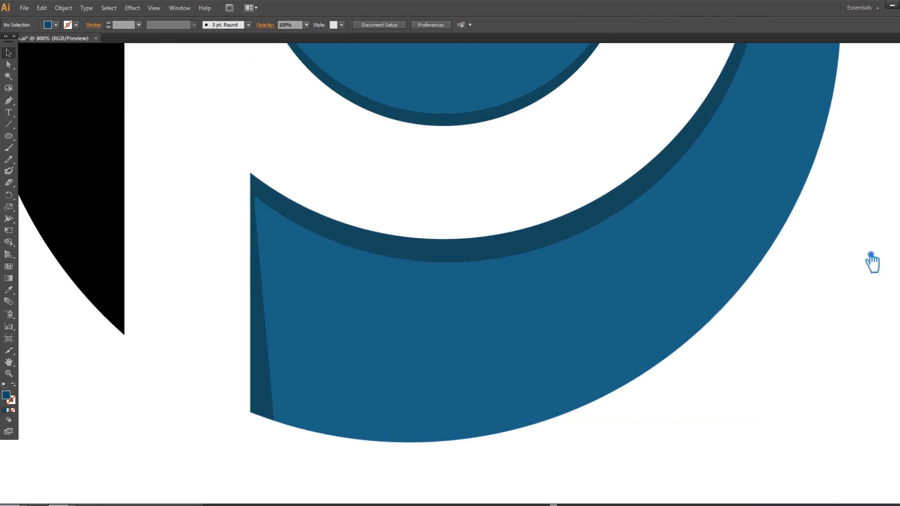
Step: Select all the pieces of the finished logo
key(ctrl+minus)
key(ctrl+minus)
key(ctrl+0)
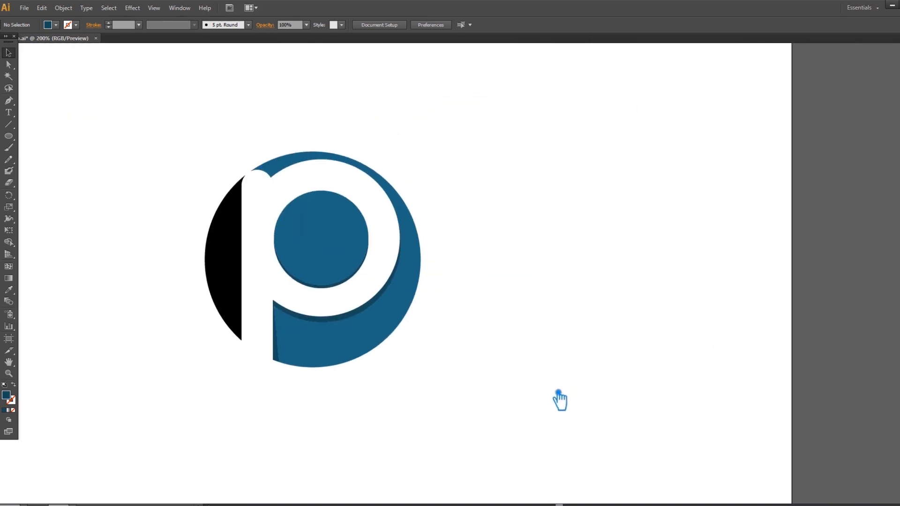
drag(561, 394, 181, 107)
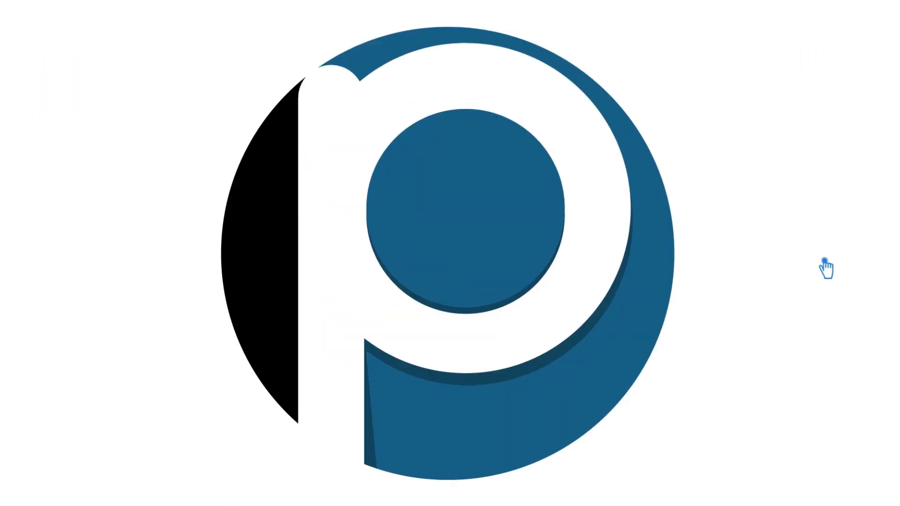